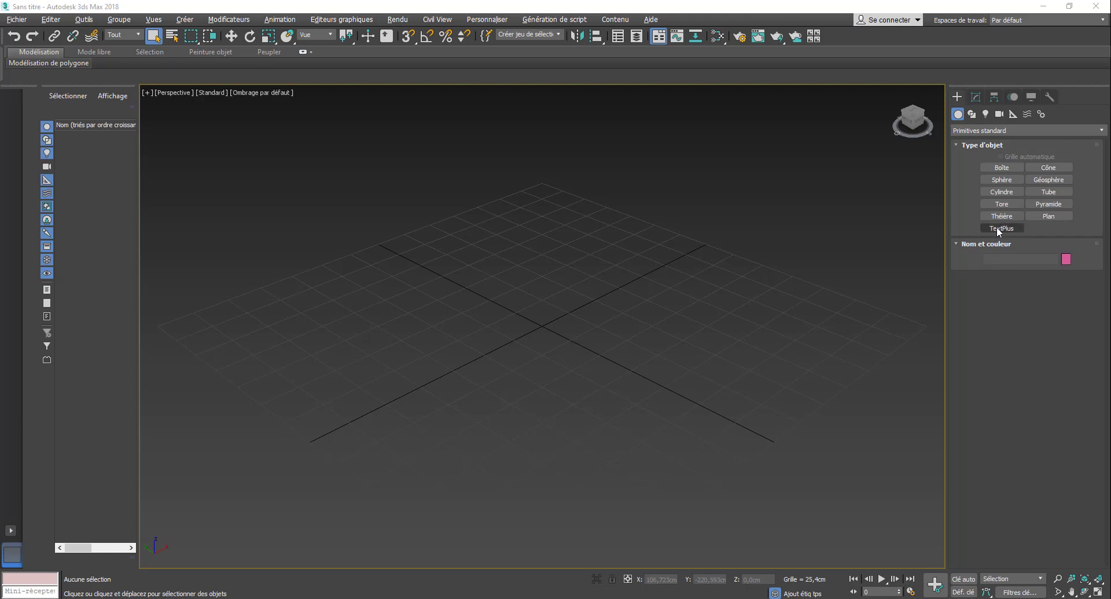
- Create a TextPlus object on the grid with a region about 85 cm long and 215 cm wide
{"action": "left_click", "coordinate": [996, 229]}
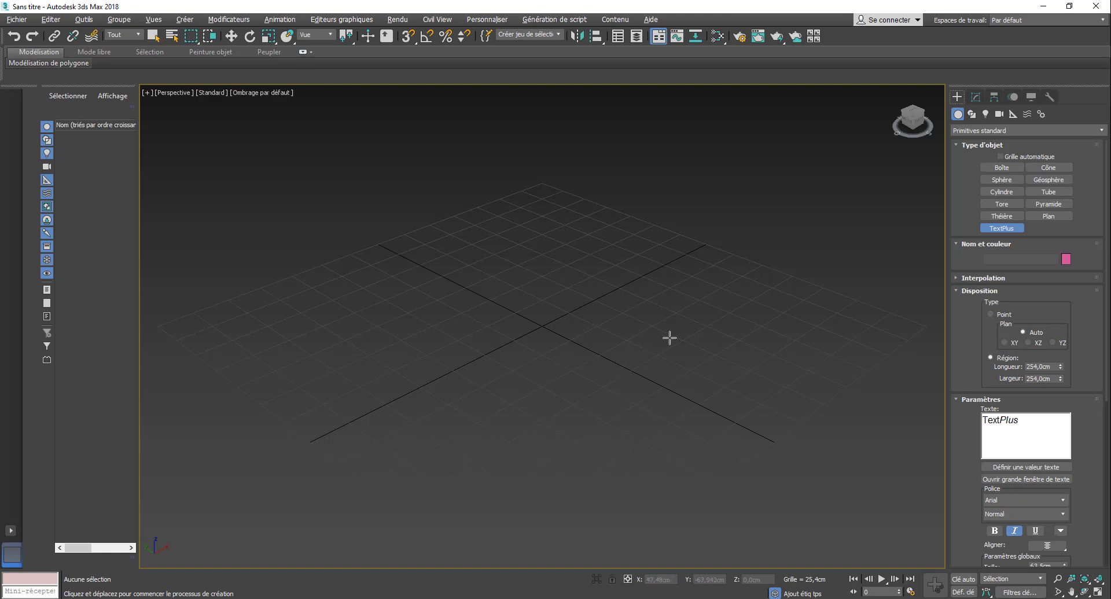
{"action": "left_click_drag", "start_coordinate": [601, 364], "coordinate": [305, 428]}
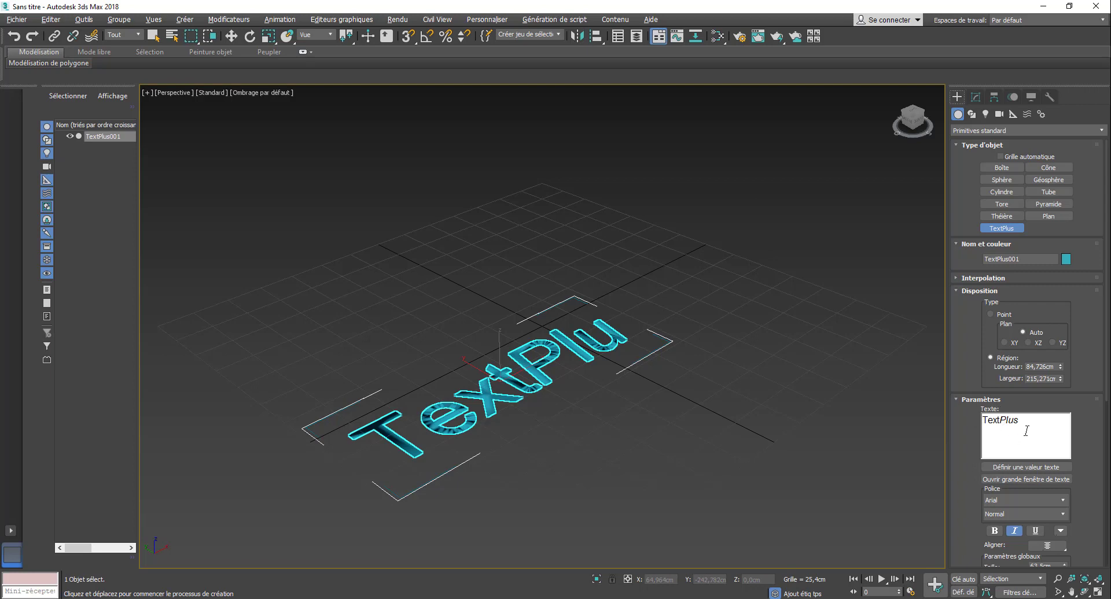
- Replace the default text of the TextPlus object with "TDM 2021"
{"action": "key", "text": "BackSpace"}
{"action": "key", "text": "BackSpace"}
{"action": "key", "text": "BackSpace"}
{"action": "key", "text": "BackSpace"}
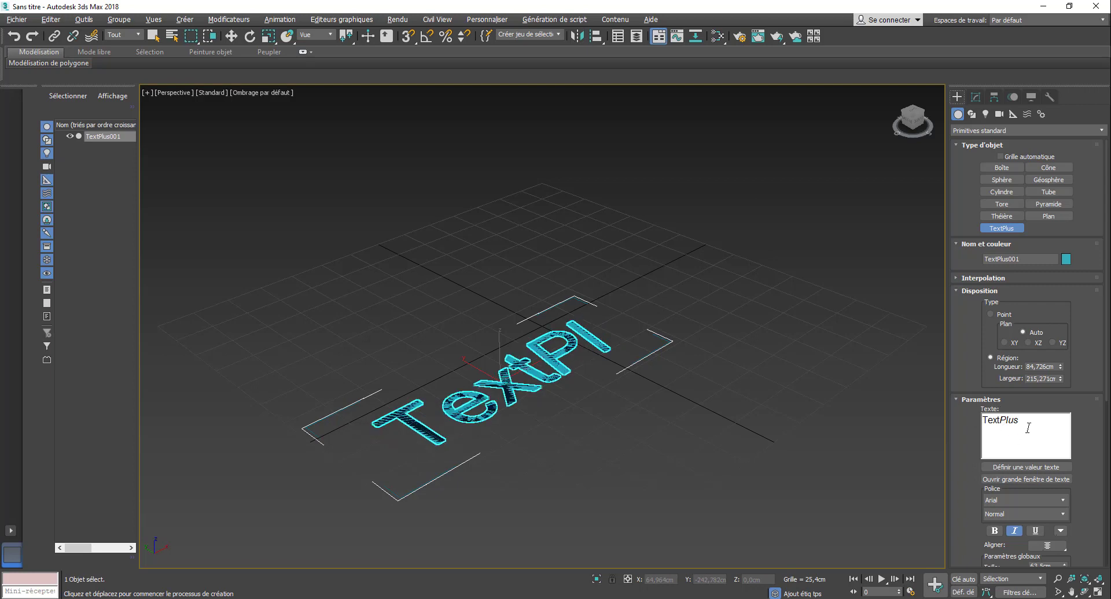
{"action": "key", "text": "BackSpace"}
{"action": "key", "text": "BackSpace"}
{"action": "key", "text": "BackSpace"}
{"action": "key", "text": "BackSpace"}
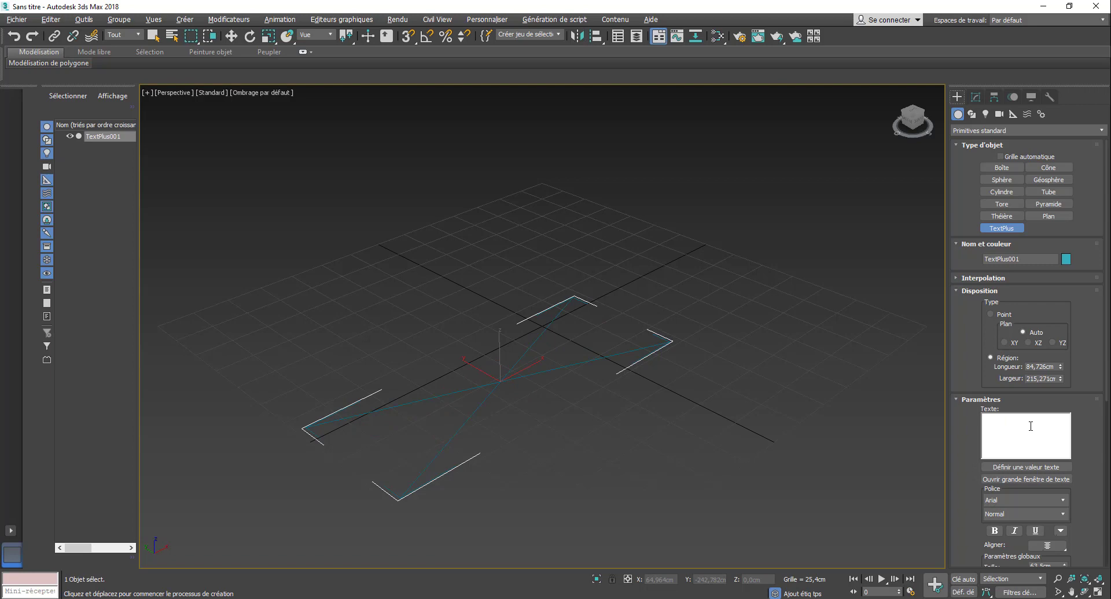
{"action": "type", "text": "TDM"}
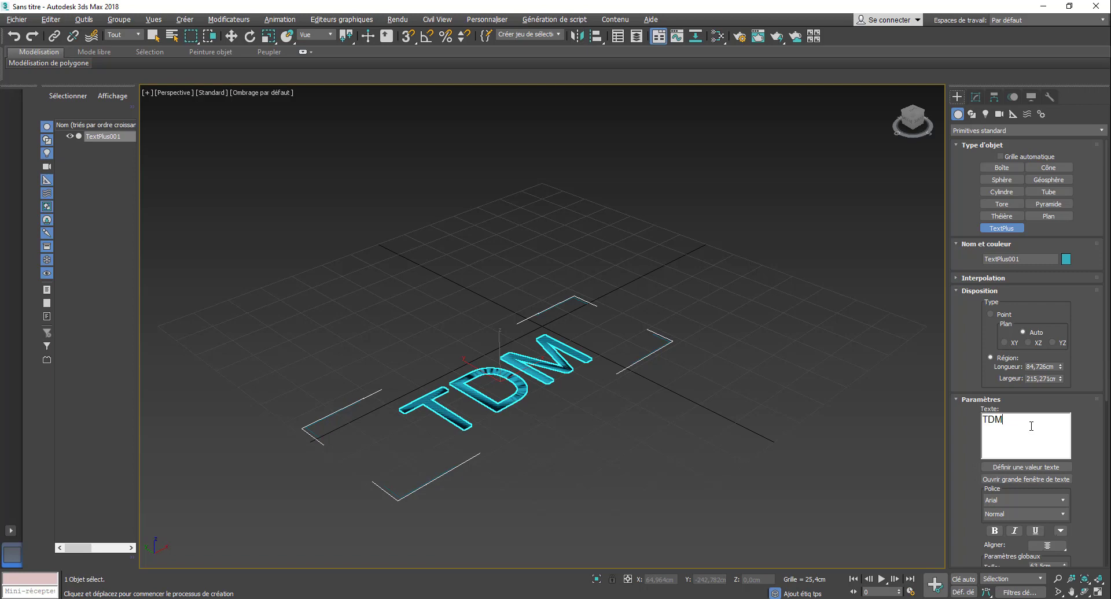
{"action": "type", "text": "201"}
{"action": "key", "text": "BackSpace"}
{"action": "key", "text": "BackSpace"}
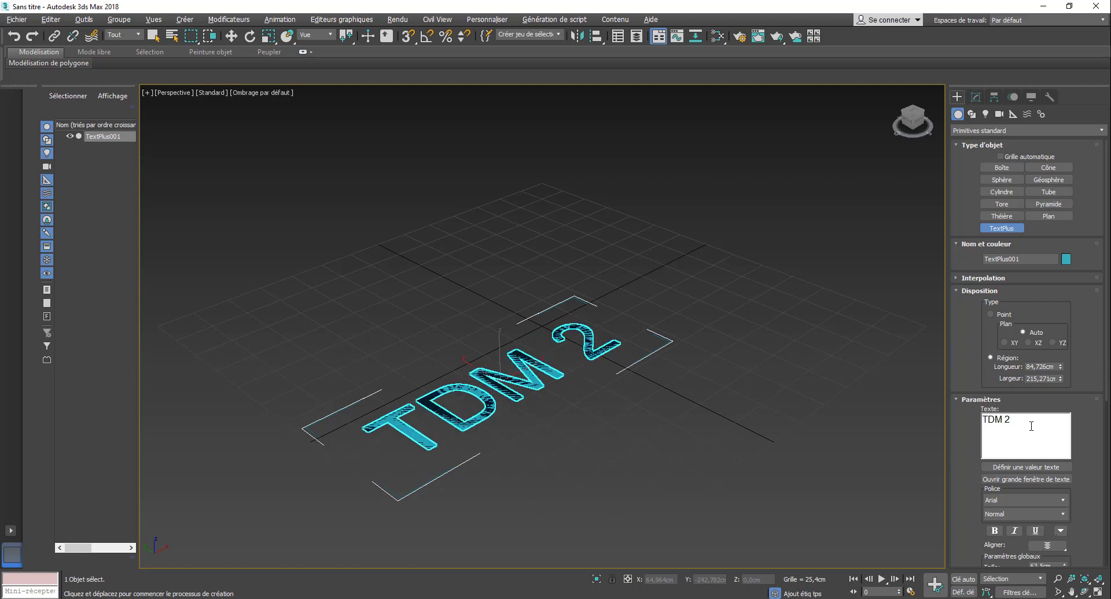
{"action": "type", "text": "021"}
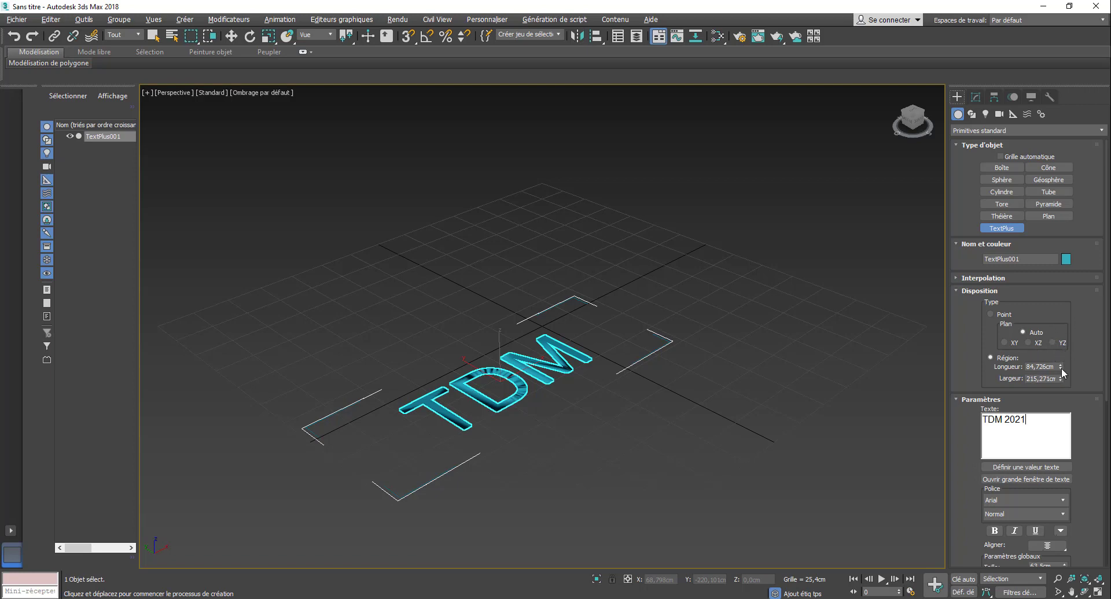
- Recolour the text object orange and enlarge its region to about 100 cm long and 323 cm wide
{"action": "left_click", "coordinate": [1066, 262]}
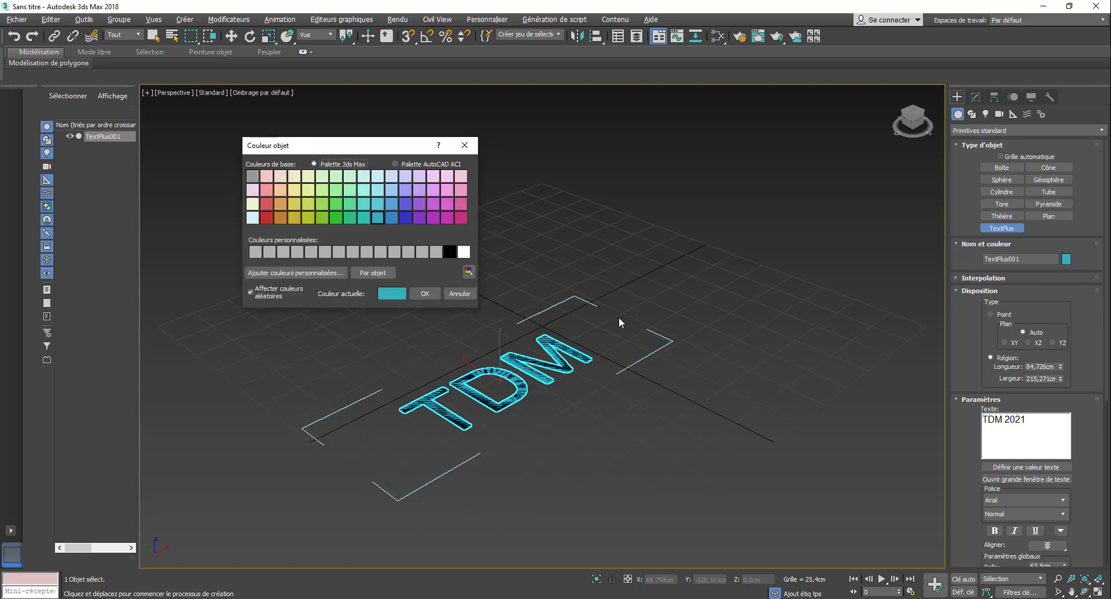
{"action": "left_click", "coordinate": [280, 204]}
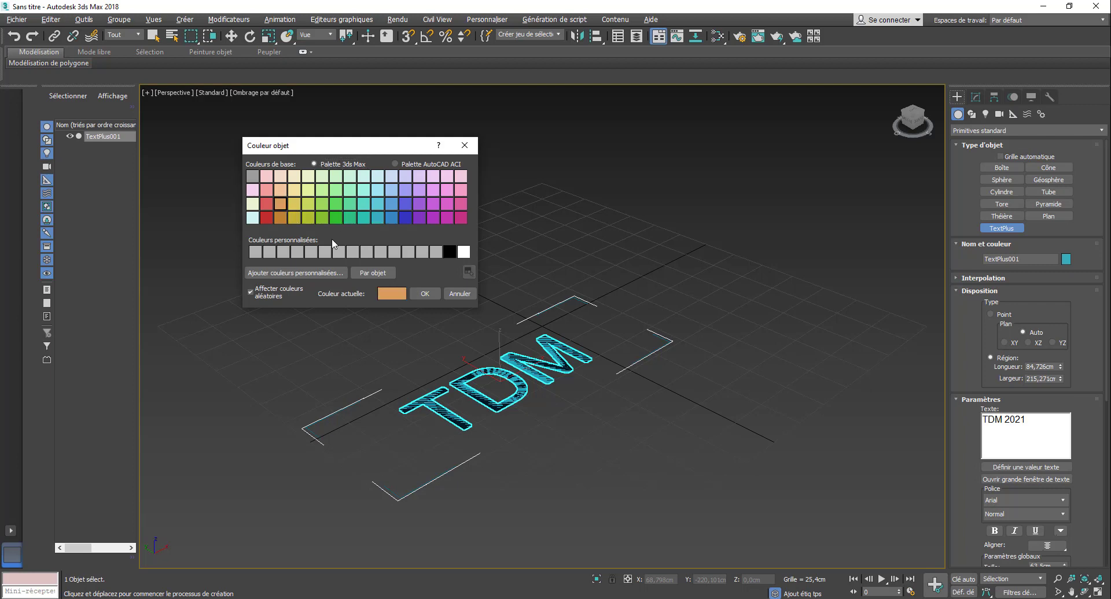
{"action": "left_click", "coordinate": [423, 294]}
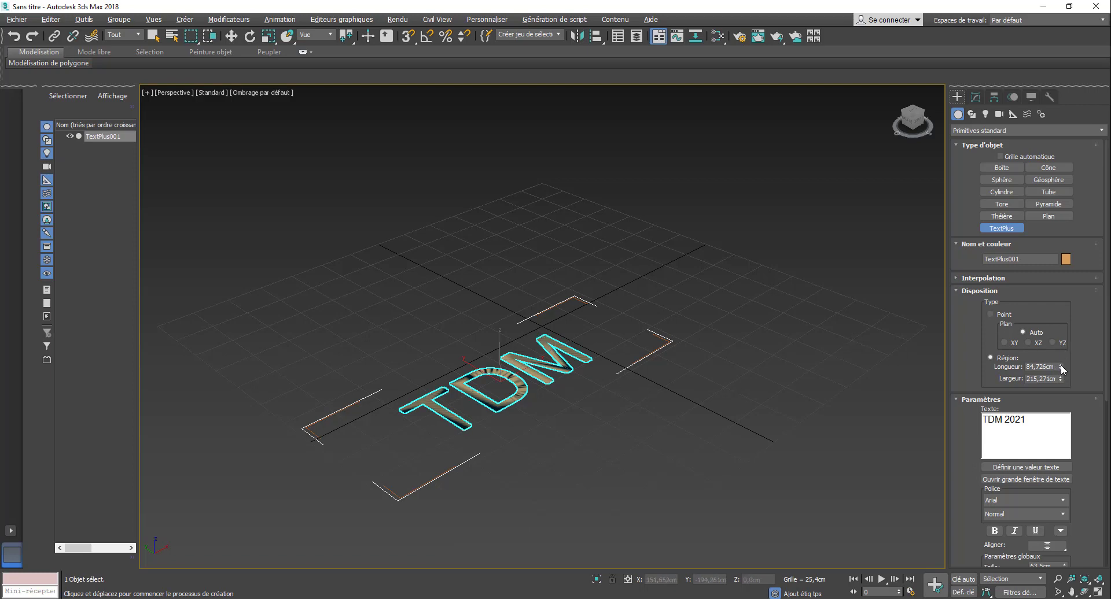
{"action": "mouse_move", "coordinate": [1061, 368]}
{"action": "left_mouse_down"}
{"action": "mouse_move", "coordinate": [1062, 336]}
{"action": "mouse_move", "coordinate": [1061, 357]}
{"action": "left_mouse_up"}
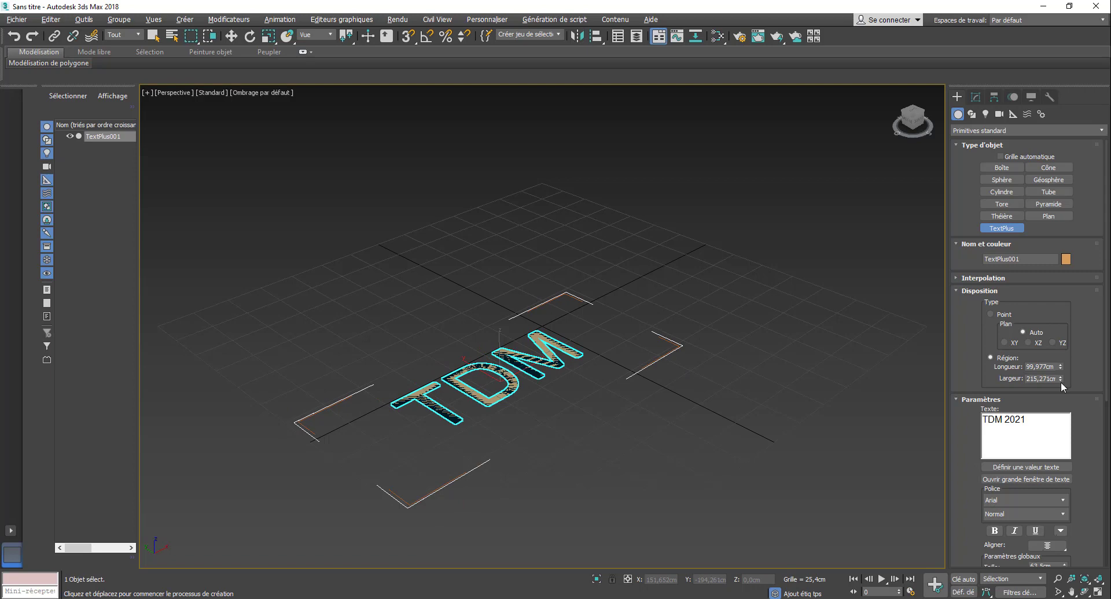
{"action": "left_click_drag", "start_coordinate": [1060, 380], "coordinate": [1060, 350]}
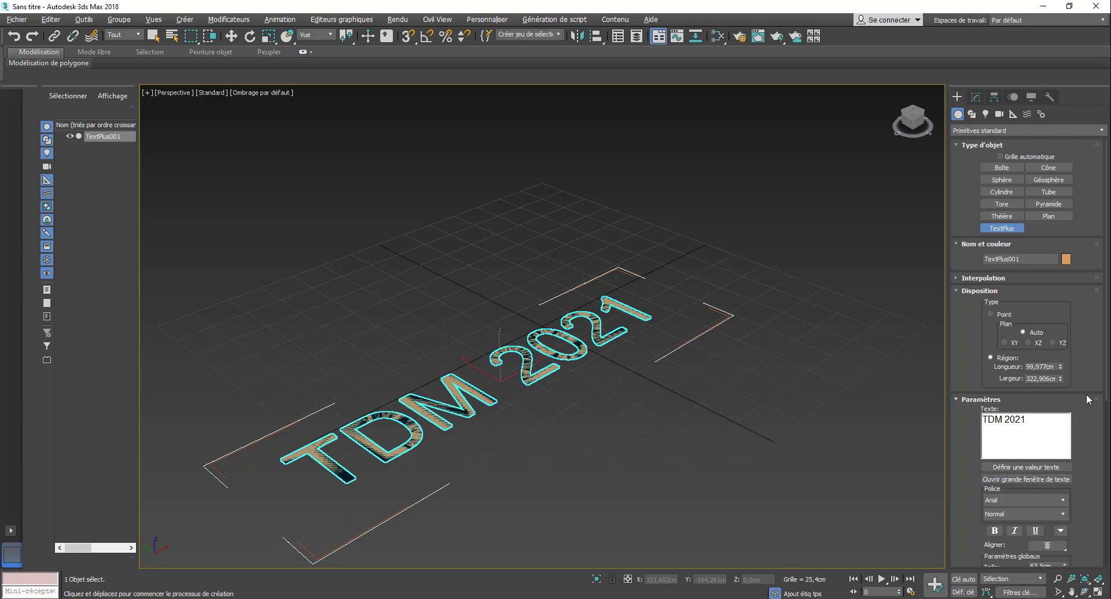
- Set the text font to Barlow Condensed Black in the Italic style, with bold and italic formatting on
{"action": "scroll", "coordinate": [1088, 400], "scroll_direction": "down", "scroll_amount": 3}
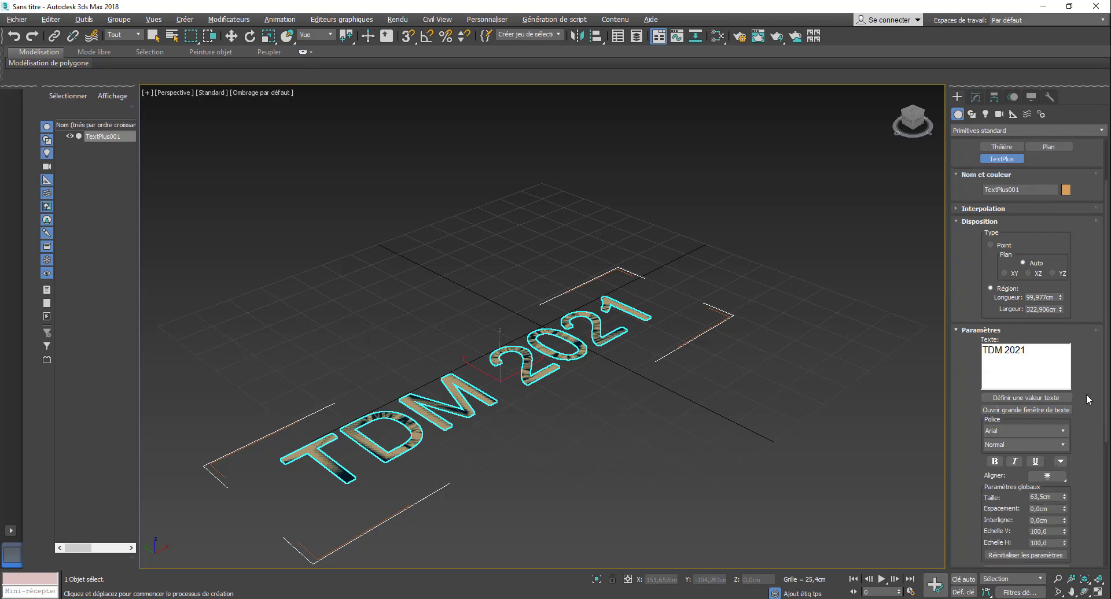
{"action": "left_click", "coordinate": [1062, 432]}
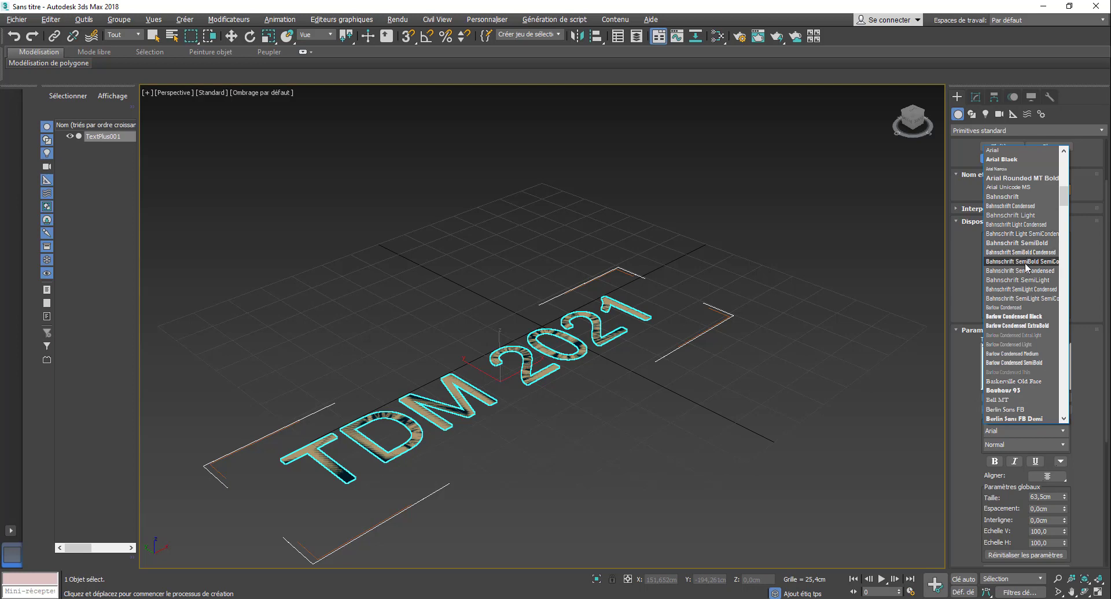
{"action": "left_click", "coordinate": [1022, 317]}
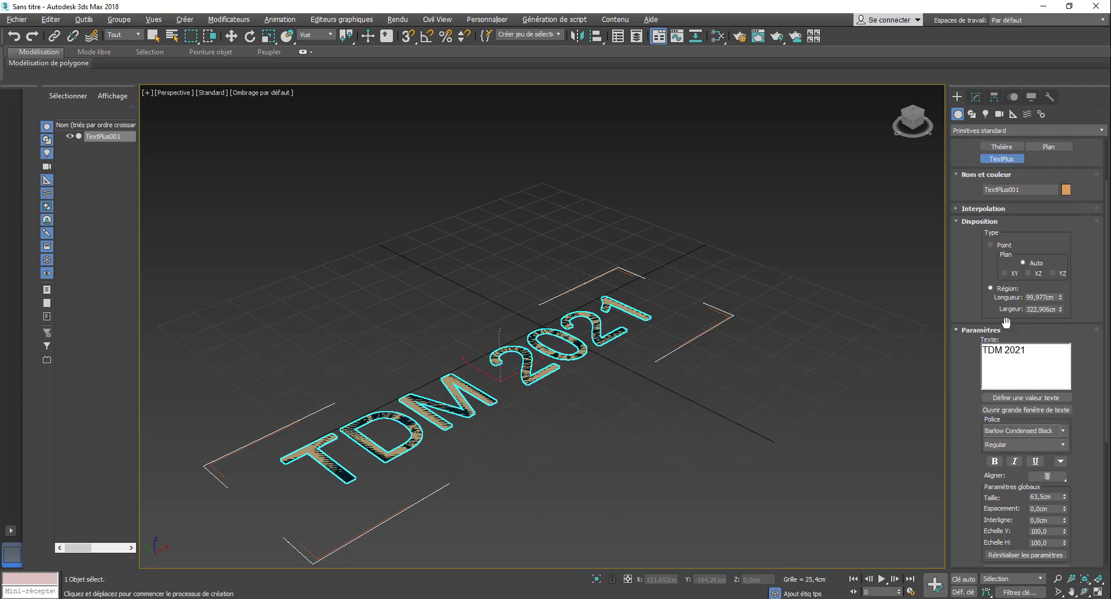
{"action": "left_click", "coordinate": [1065, 444]}
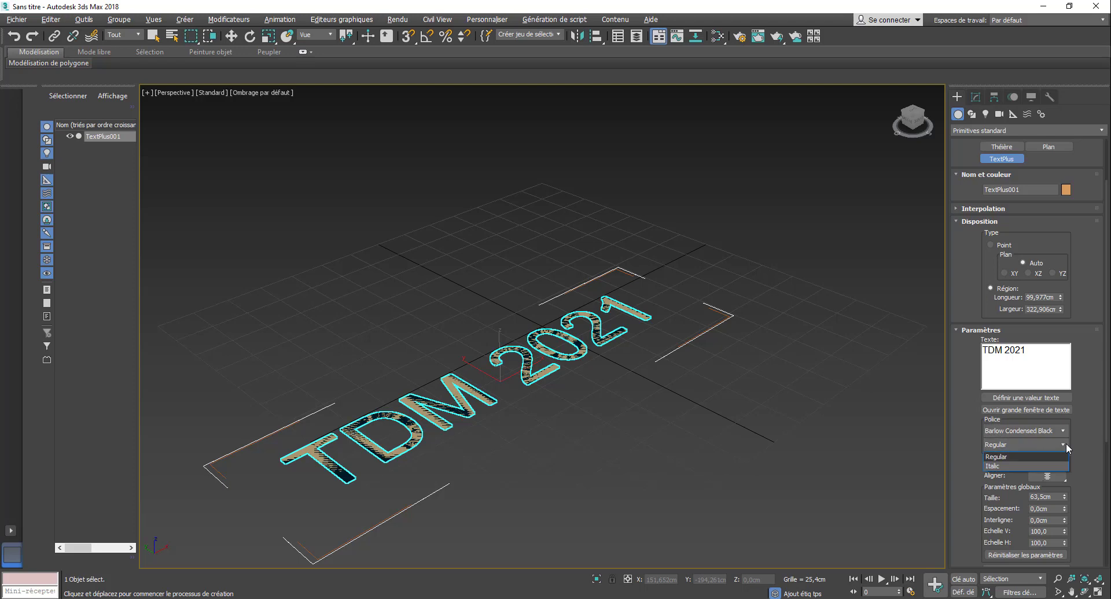
{"action": "left_click", "coordinate": [1033, 465]}
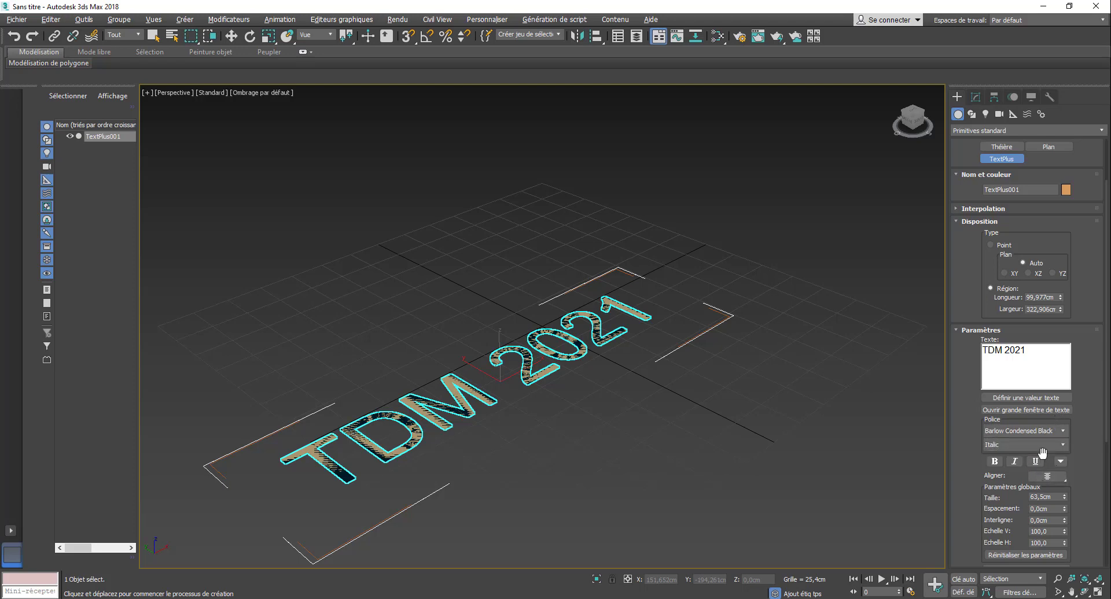
{"action": "left_click", "coordinate": [995, 462]}
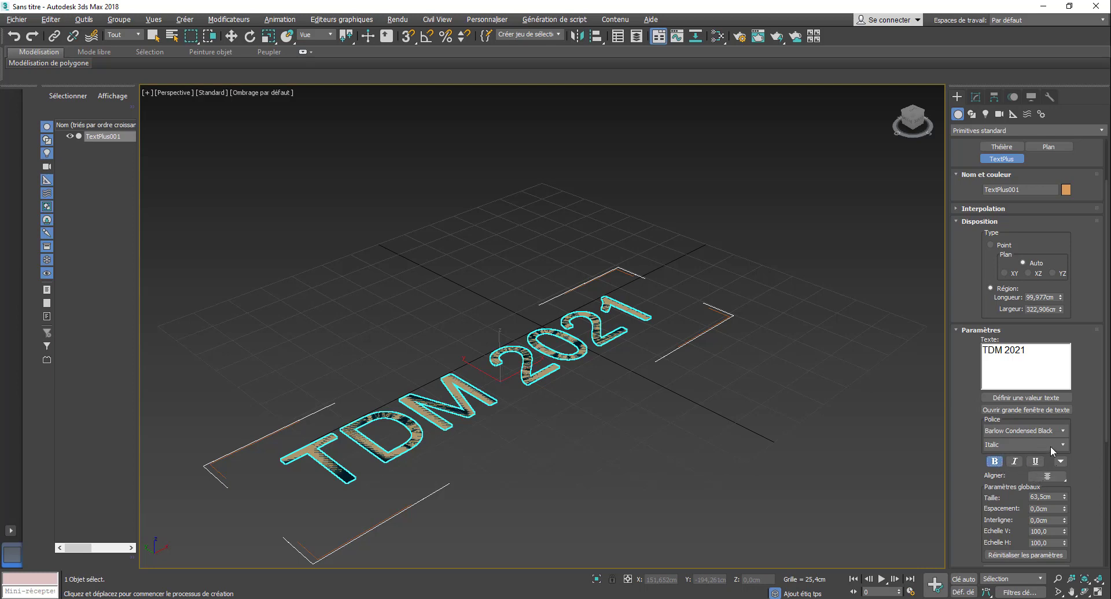
{"action": "scroll", "coordinate": [1070, 428], "scroll_direction": "down", "scroll_amount": 1}
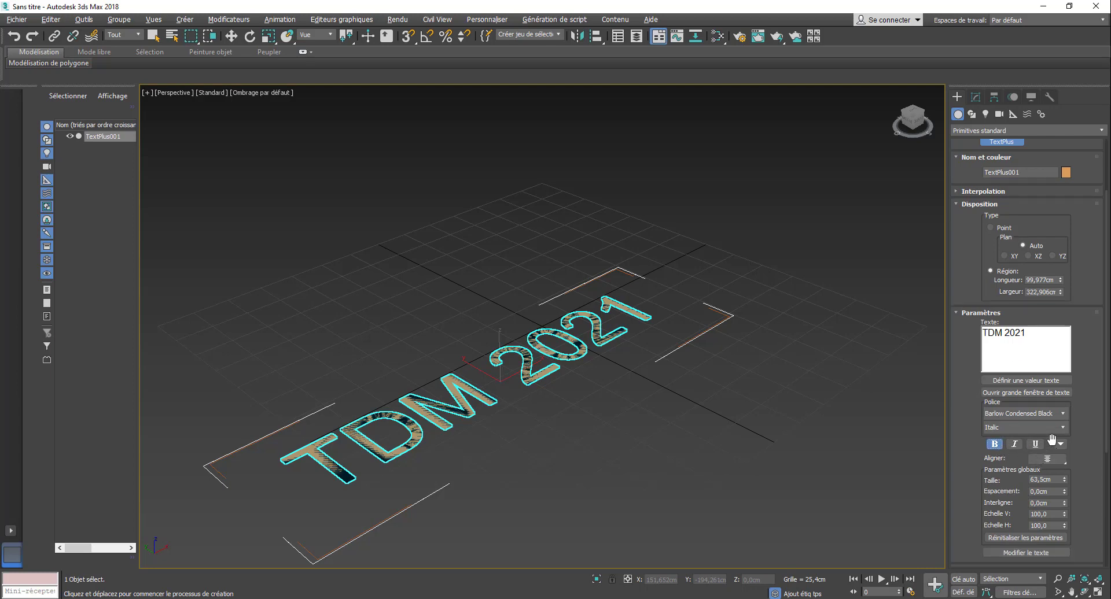
{"action": "left_click", "coordinate": [1014, 444]}
- Increase the text size to 66.675 cm and the character spacing to 0.127 cm
{"action": "scroll", "coordinate": [1082, 398], "scroll_direction": "down", "scroll_amount": 2}
{"action": "left_click", "coordinate": [1063, 443]}
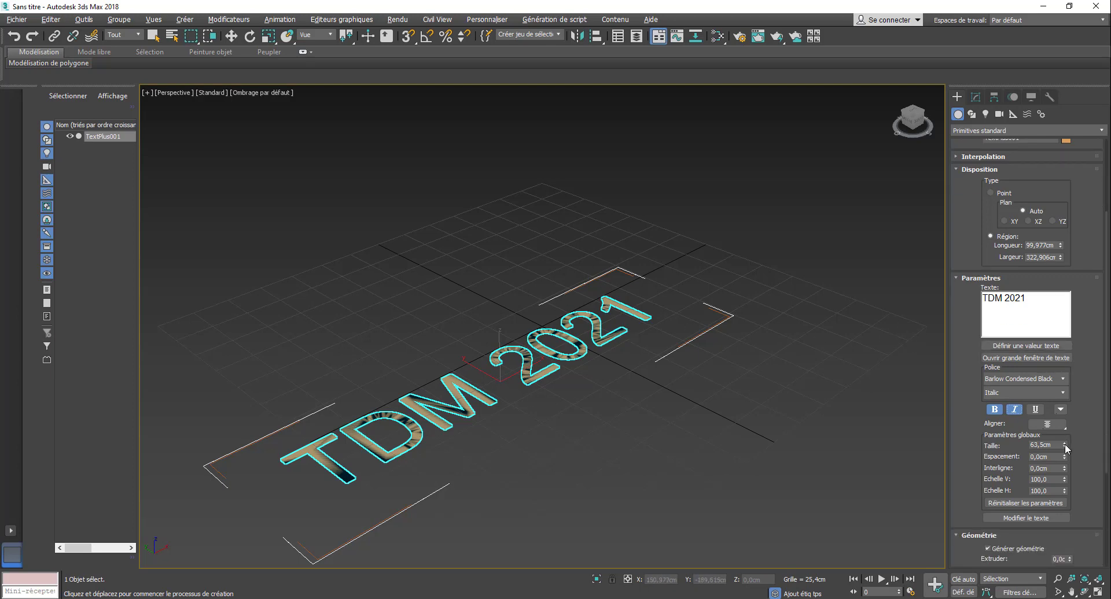
{"action": "left_click_drag", "start_coordinate": [1066, 449], "coordinate": [1065, 442]}
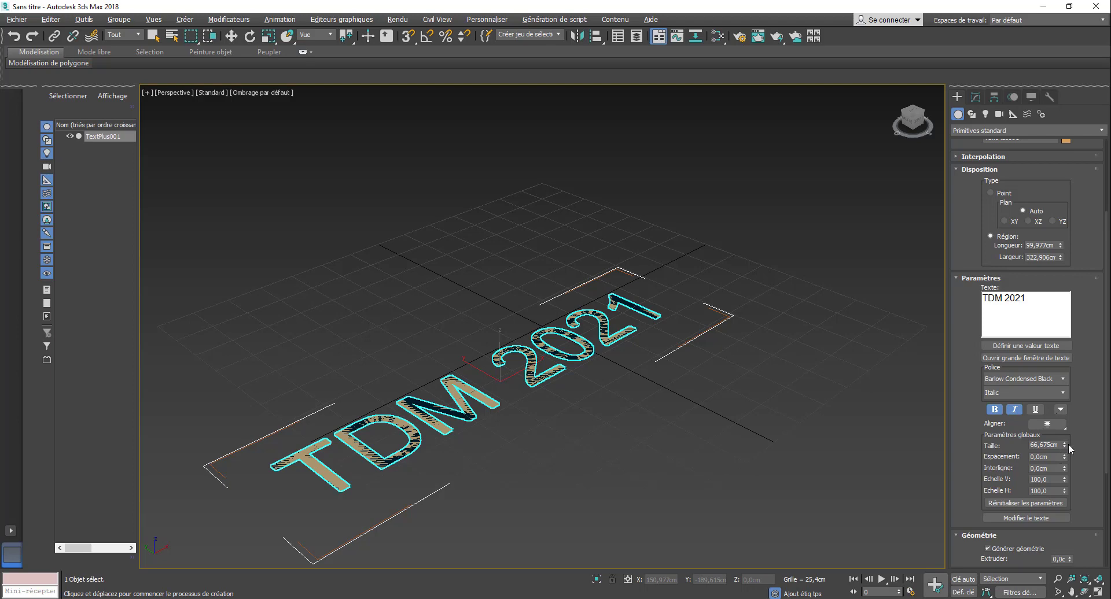
{"action": "left_click", "coordinate": [1064, 456]}
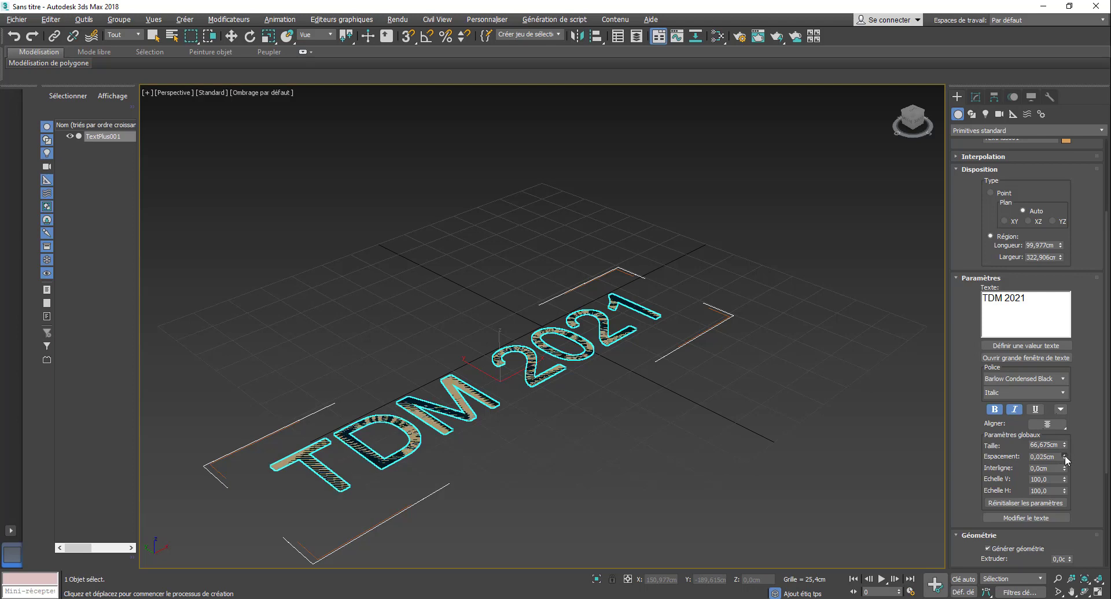
{"action": "left_click_drag", "start_coordinate": [1066, 460], "coordinate": [1064, 453]}
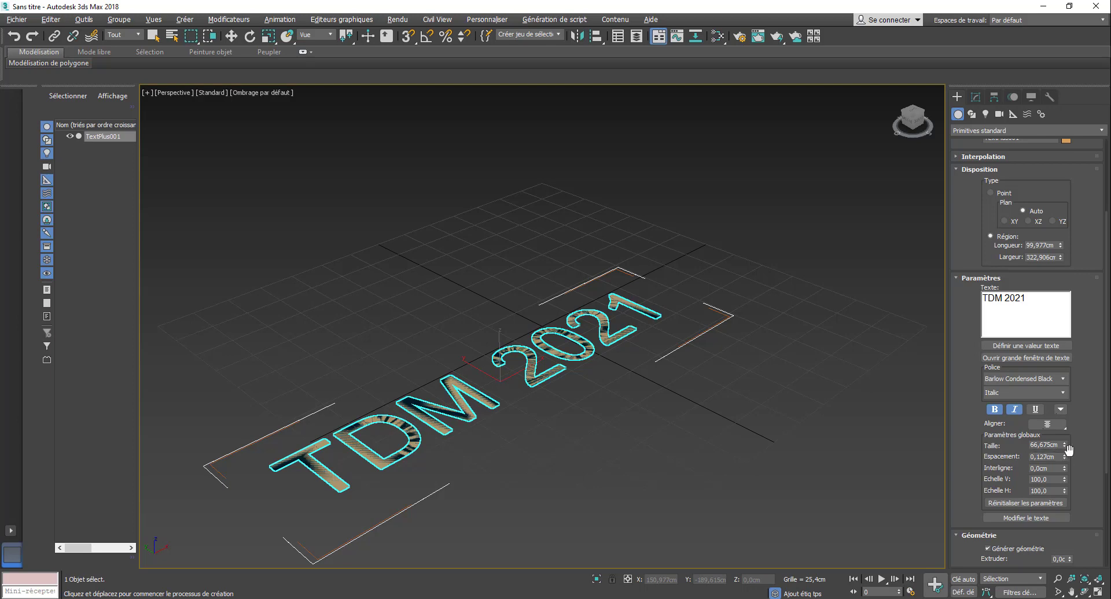
- Scale the text to 118 vertically and 109 horizontally
{"action": "scroll", "coordinate": [1066, 473], "scroll_direction": "down", "scroll_amount": 1}
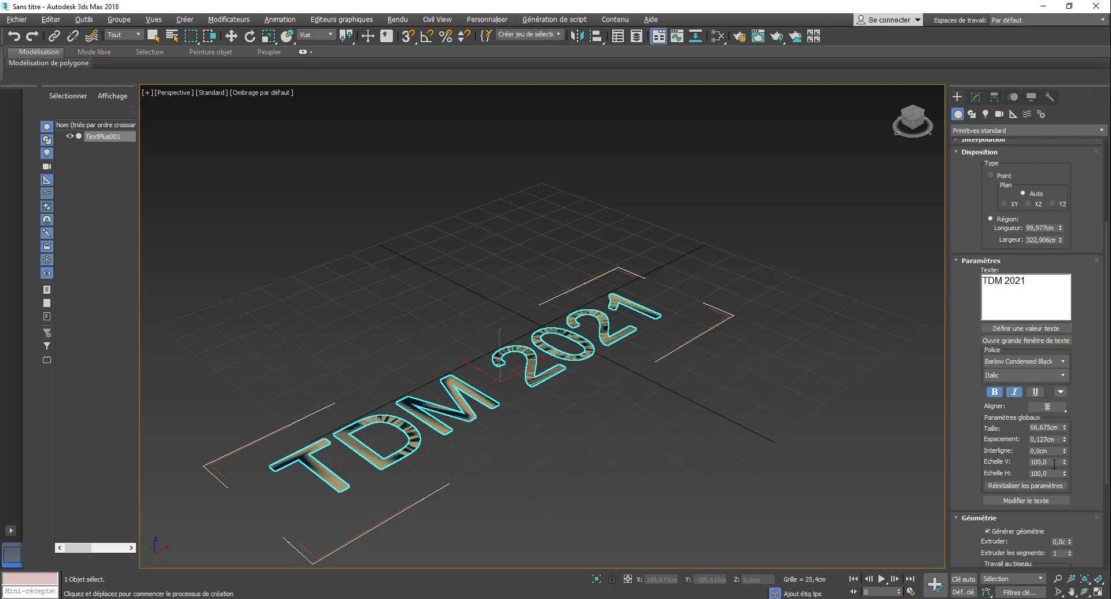
{"action": "left_click", "coordinate": [1065, 461]}
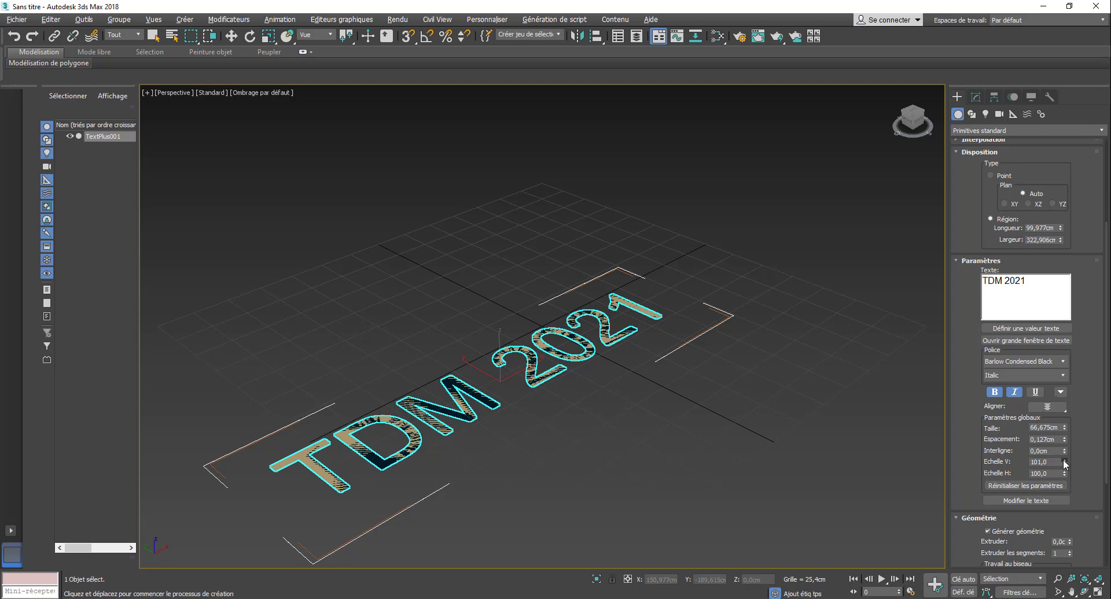
{"action": "mouse_move", "coordinate": [1064, 461]}
{"action": "left_mouse_down"}
{"action": "mouse_move", "coordinate": [1063, 450]}
{"action": "mouse_move", "coordinate": [1062, 467]}
{"action": "left_mouse_up"}
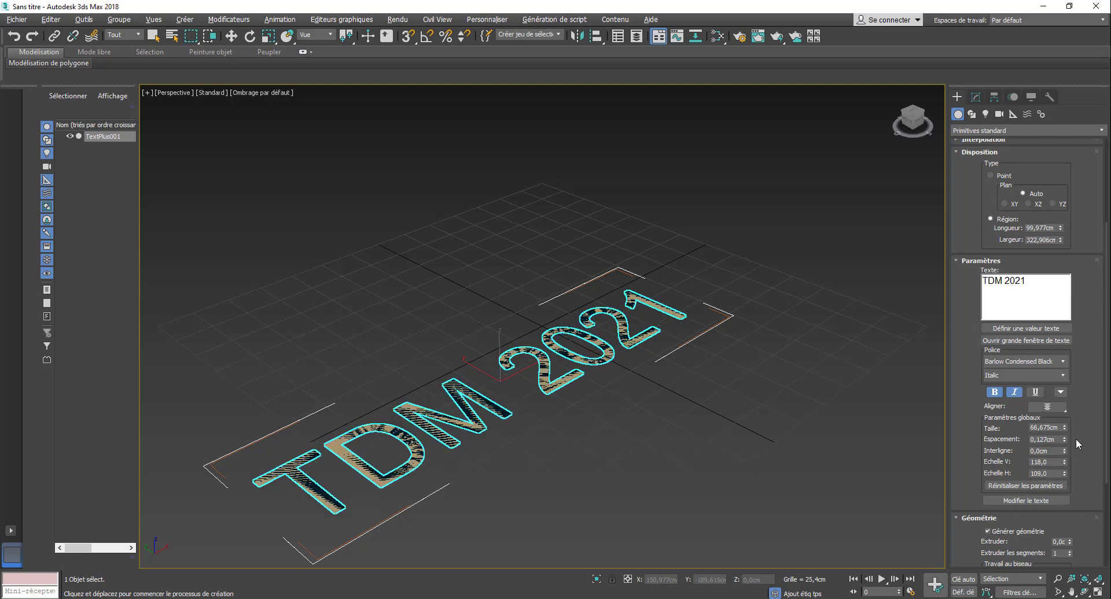
- Extrude the text by about 2.7 cm and set its extrusion segments to 31
{"action": "scroll", "coordinate": [1075, 439], "scroll_direction": "down", "scroll_amount": 4}
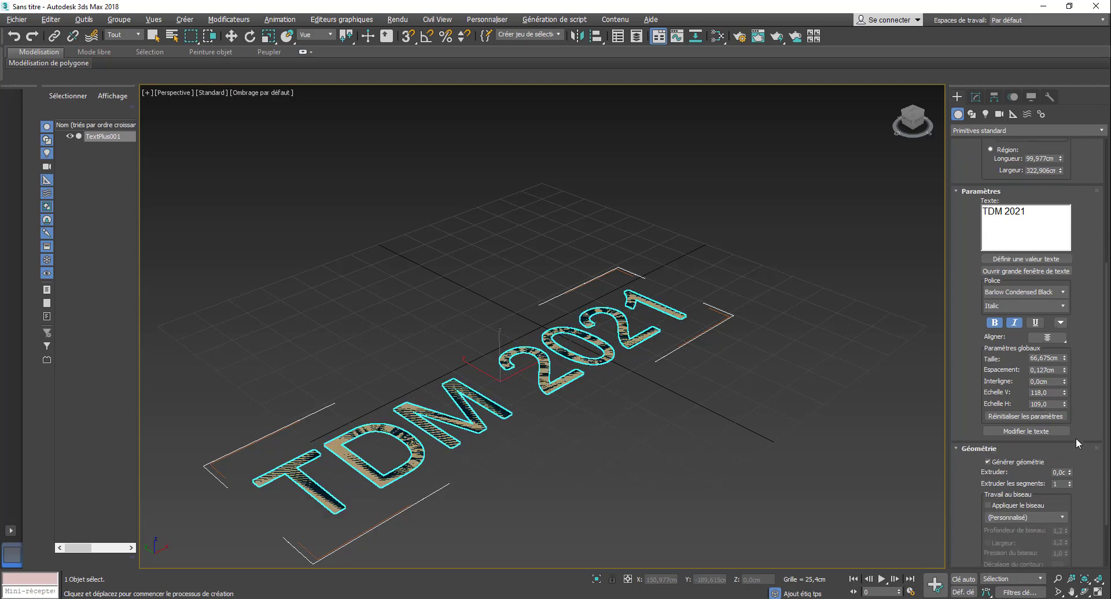
{"action": "scroll", "coordinate": [1074, 438], "scroll_direction": "down", "scroll_amount": 4}
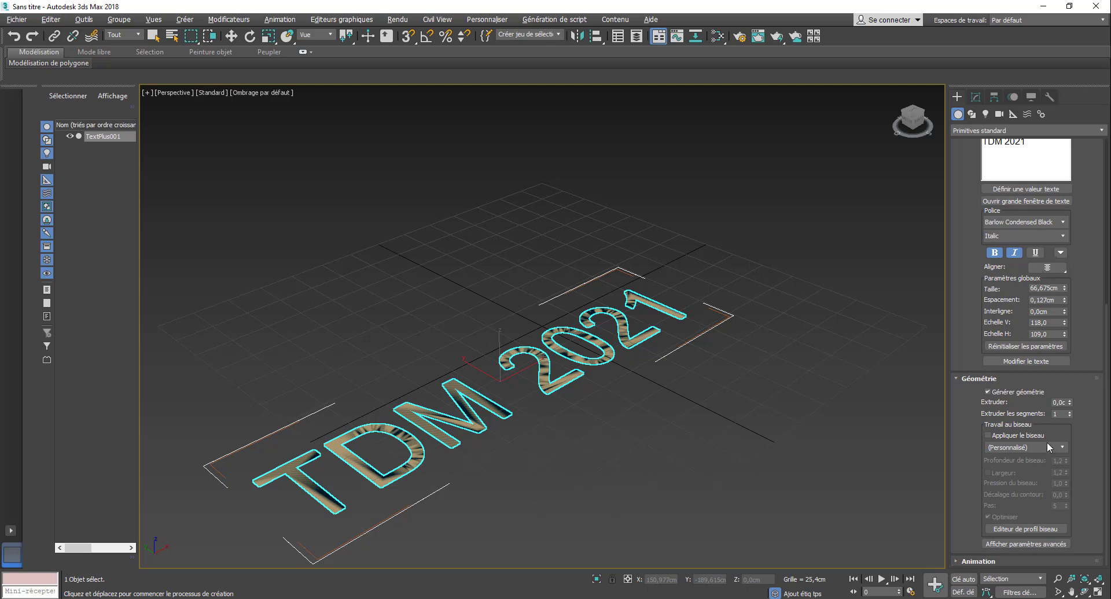
{"action": "left_click", "coordinate": [1070, 402]}
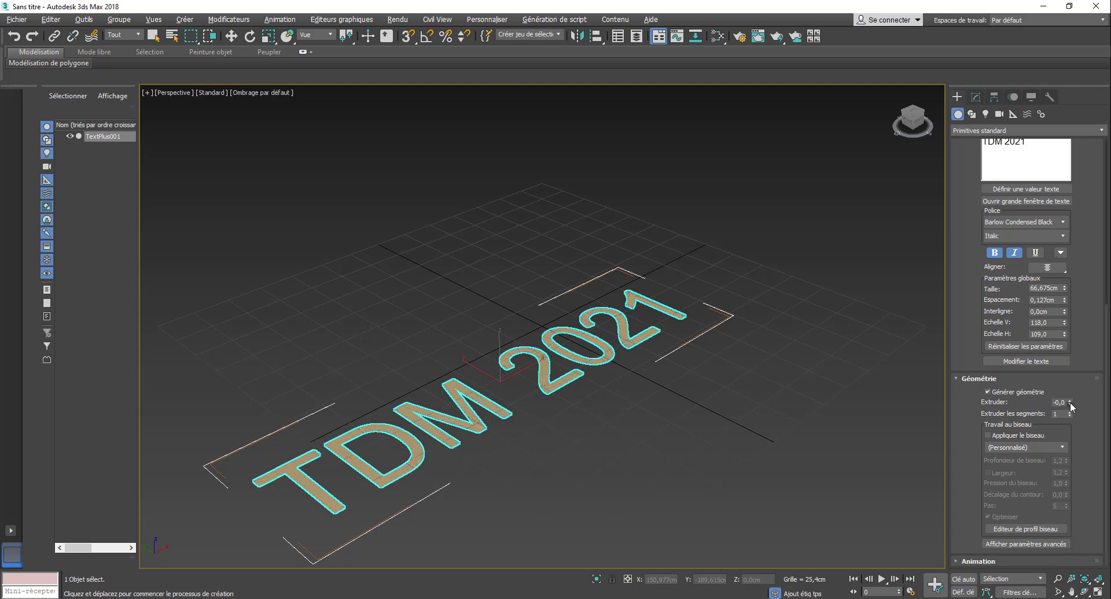
{"action": "left_click_drag", "start_coordinate": [1070, 401], "coordinate": [1086, 331]}
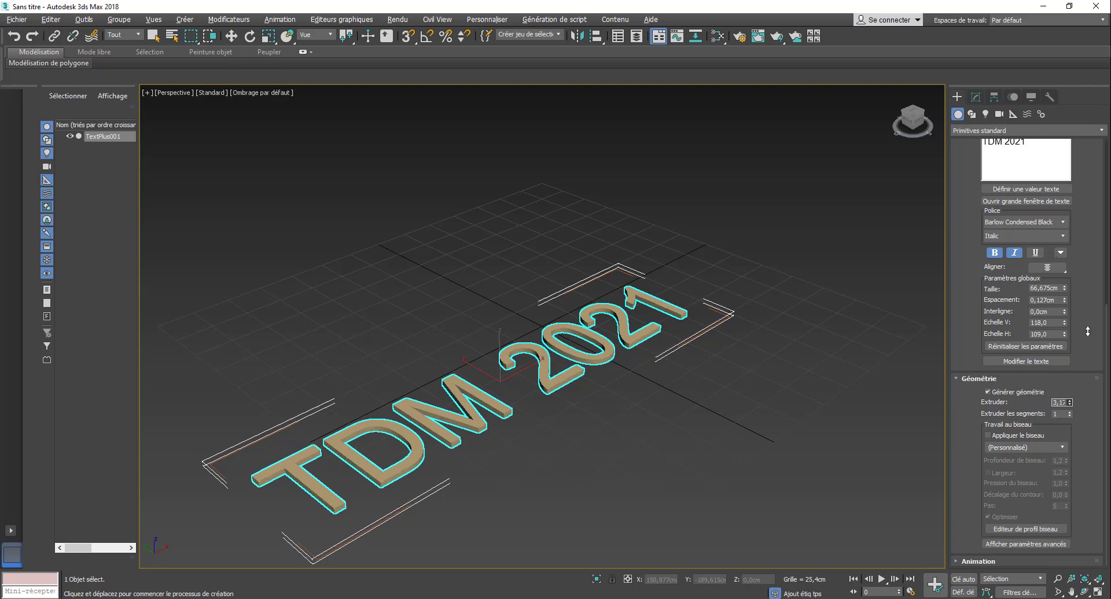
{"action": "left_click_drag", "start_coordinate": [1090, 331], "coordinate": [1092, 341]}
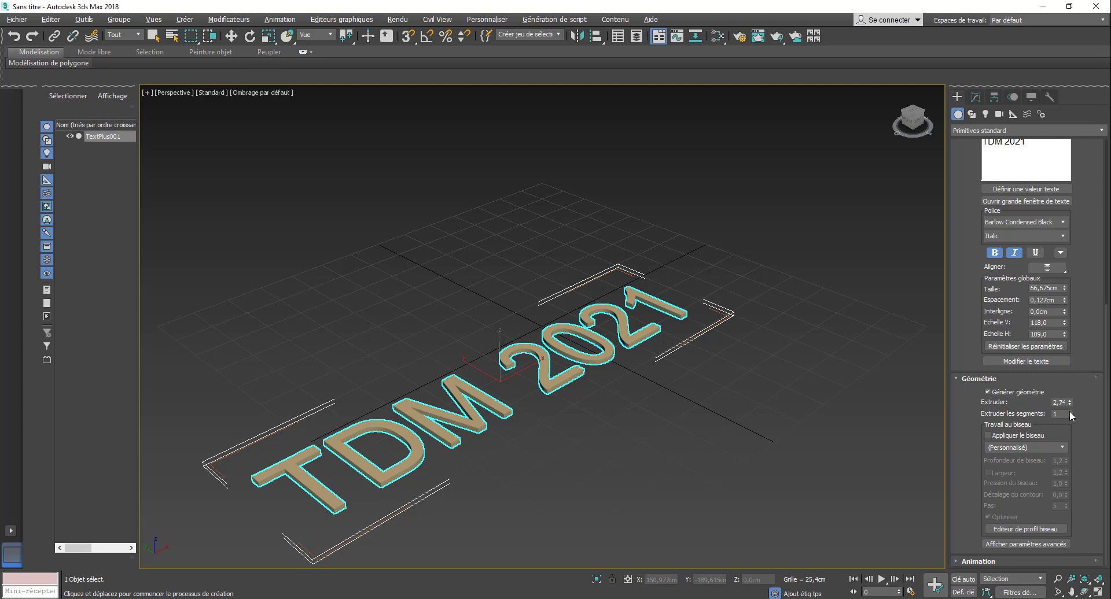
{"action": "left_click_drag", "start_coordinate": [1069, 410], "coordinate": [1074, 393]}
- Choose the Concave bevel preset for the text geometry
{"action": "left_click", "coordinate": [1061, 448]}
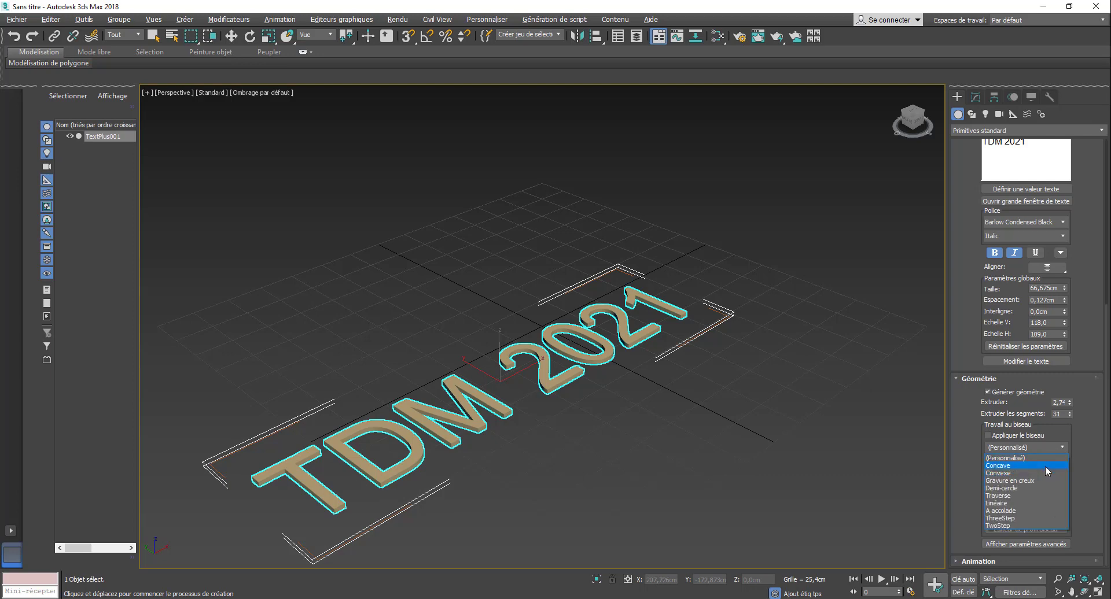
{"action": "left_click", "coordinate": [1045, 466]}
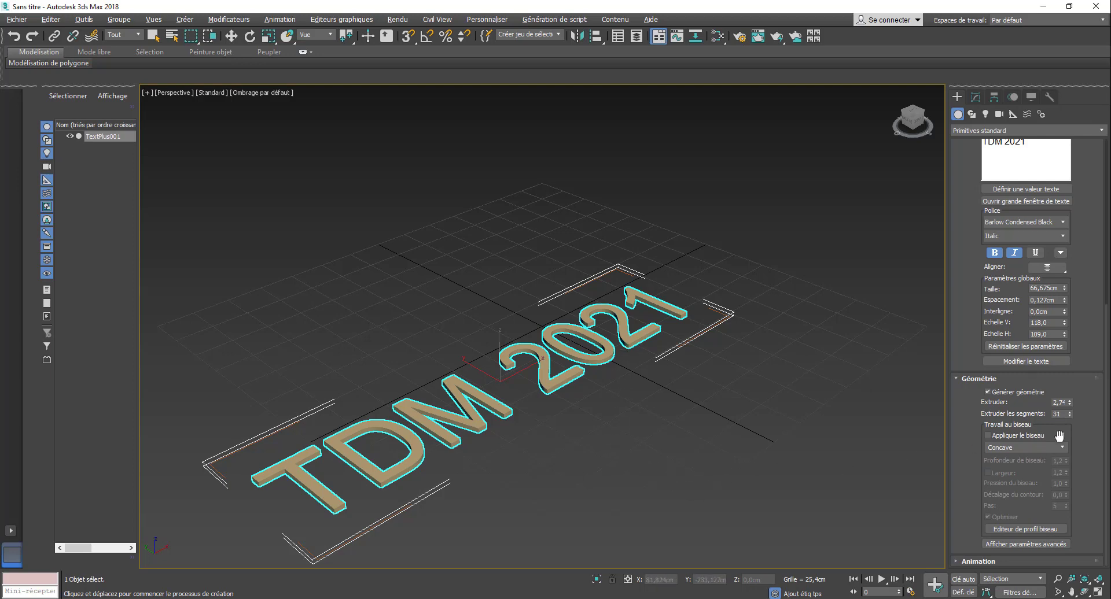
{"action": "scroll", "coordinate": [1090, 235], "scroll_direction": "up", "scroll_amount": 6}
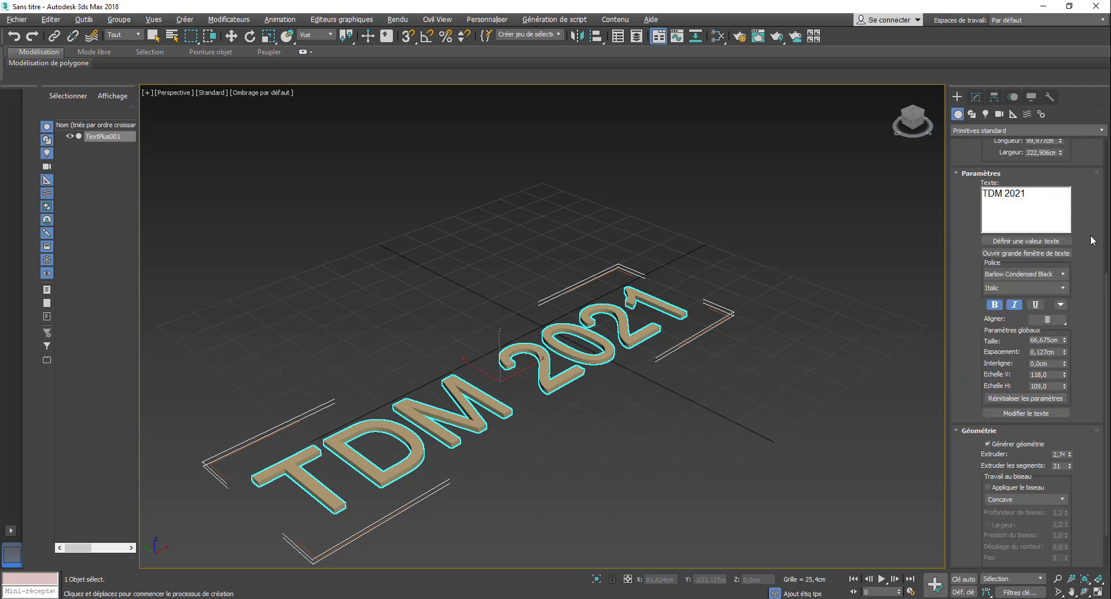
{"action": "scroll", "coordinate": [1092, 241], "scroll_direction": "up", "scroll_amount": 1}
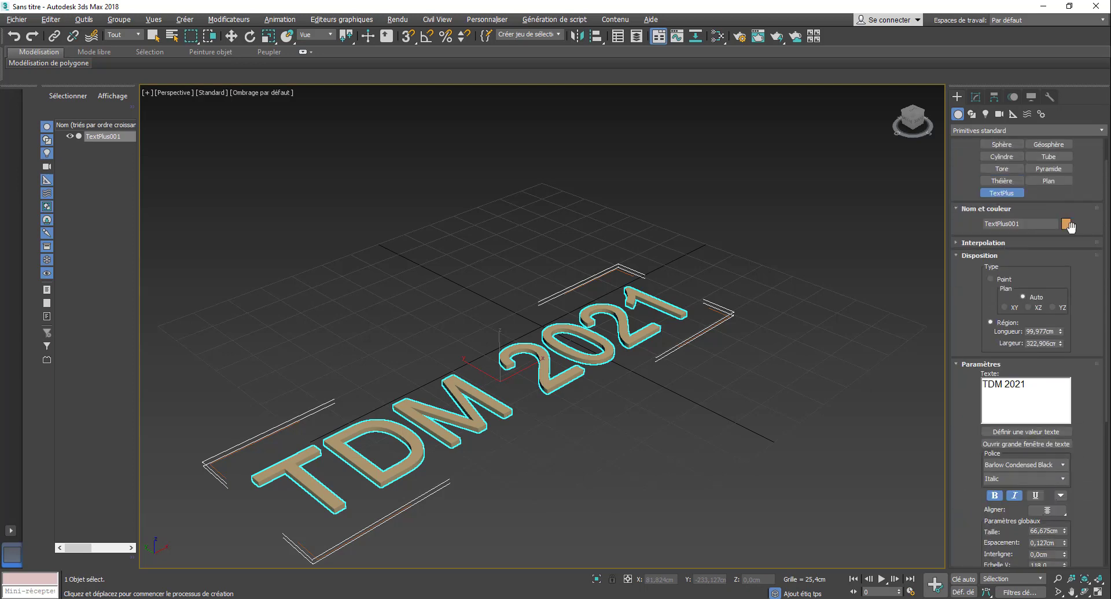
- Change the text object's colour to the medium cyan-blue swatch in the 3ds Max palette
{"action": "left_click", "coordinate": [1066, 224]}
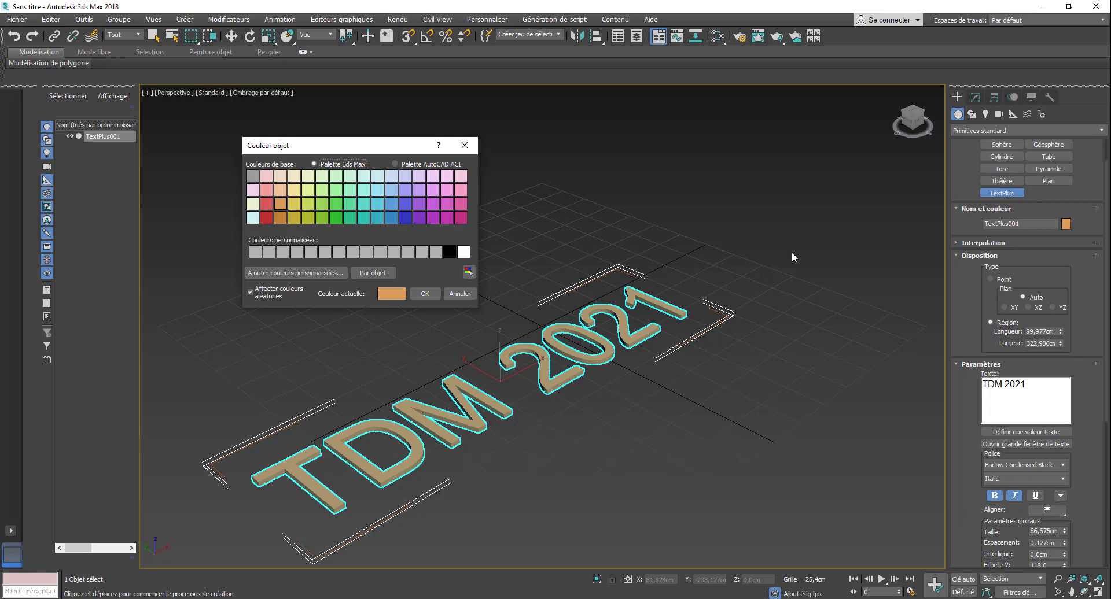
{"action": "left_click", "coordinate": [376, 206]}
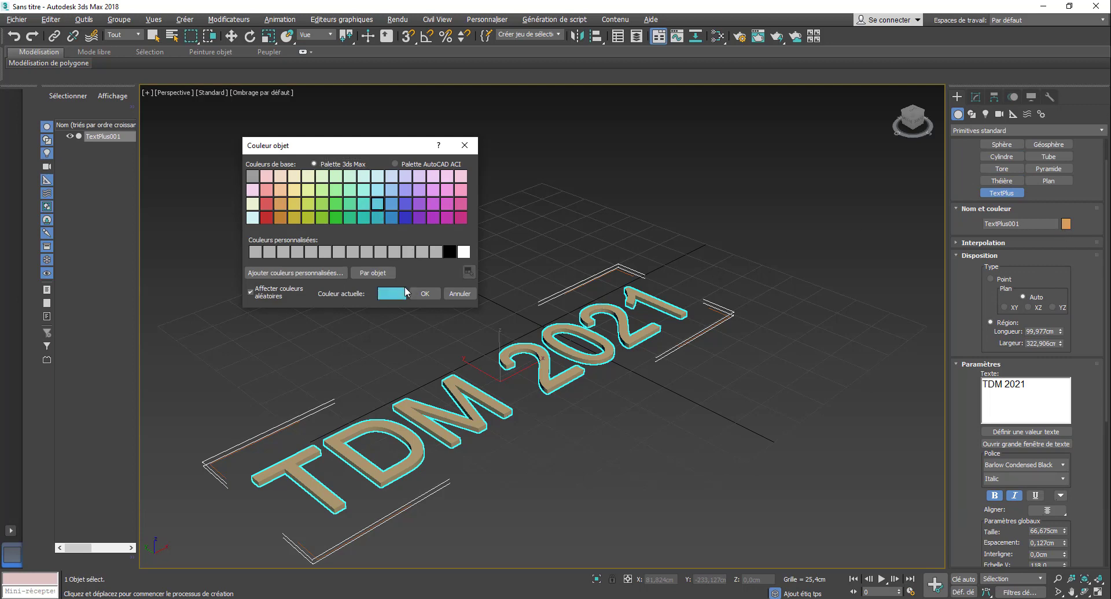
{"action": "left_click", "coordinate": [423, 295]}
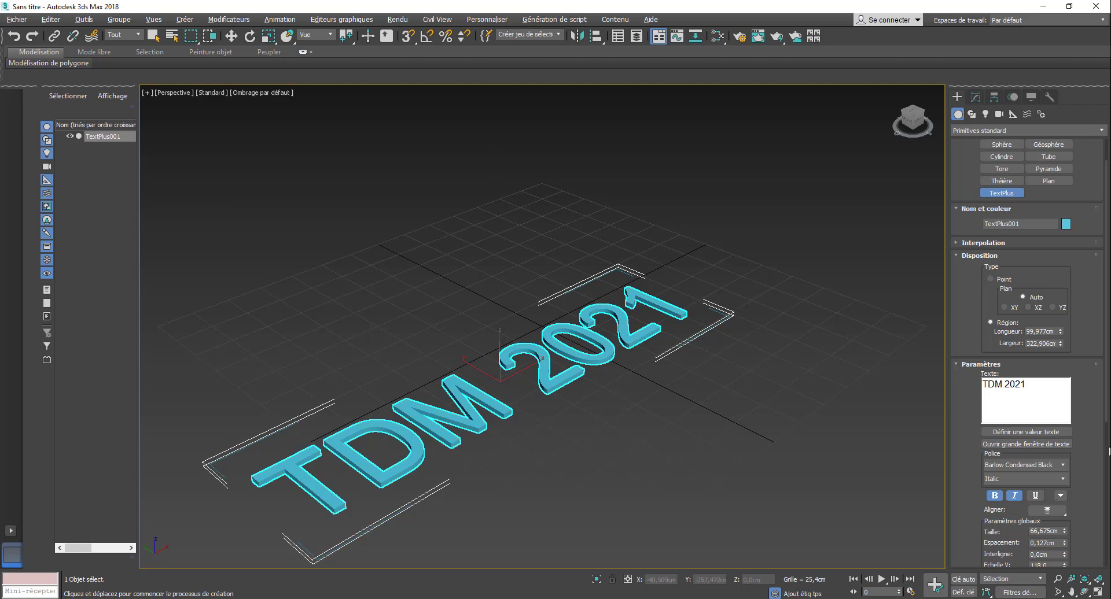
- Apply the bevel to the extruded TDM 2021 text geometry
{"action": "scroll", "coordinate": [1080, 488], "scroll_direction": "down", "scroll_amount": 5}
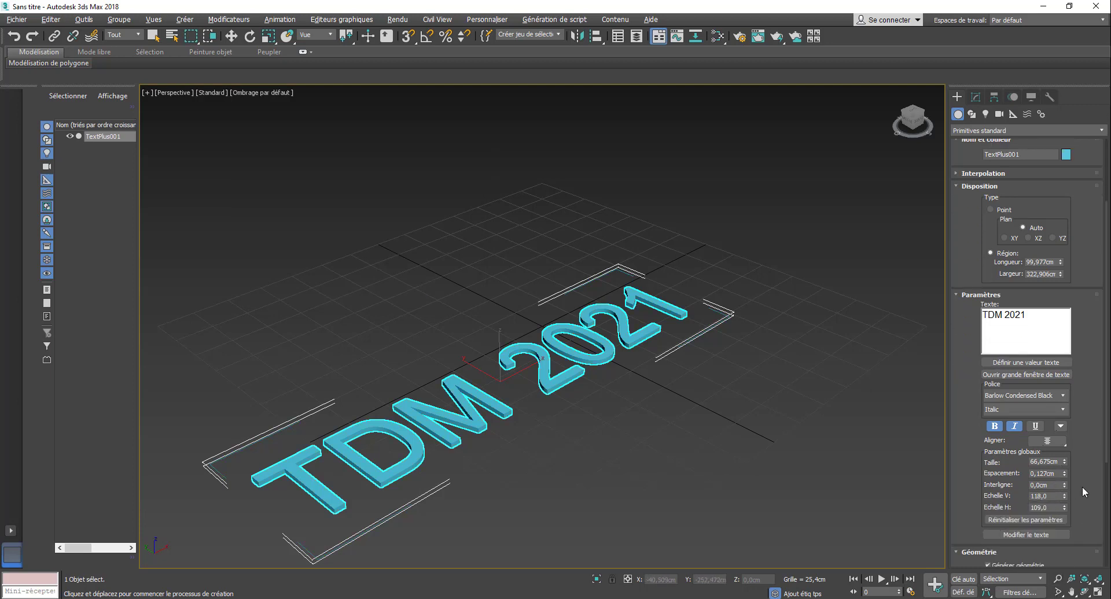
{"action": "scroll", "coordinate": [1083, 488], "scroll_direction": "down", "scroll_amount": 1}
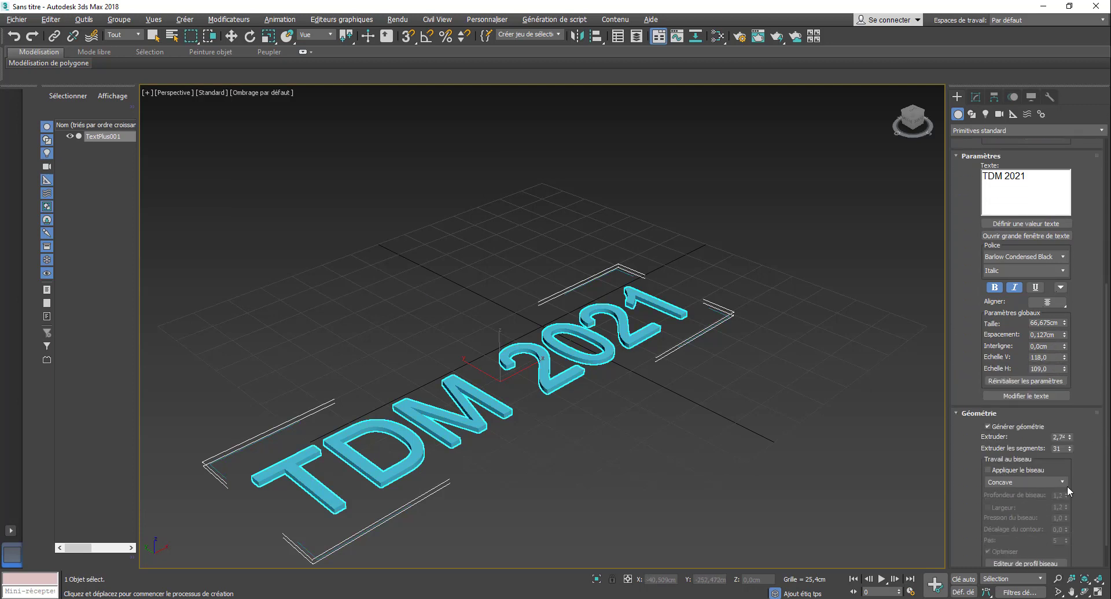
{"action": "left_click", "coordinate": [987, 470]}
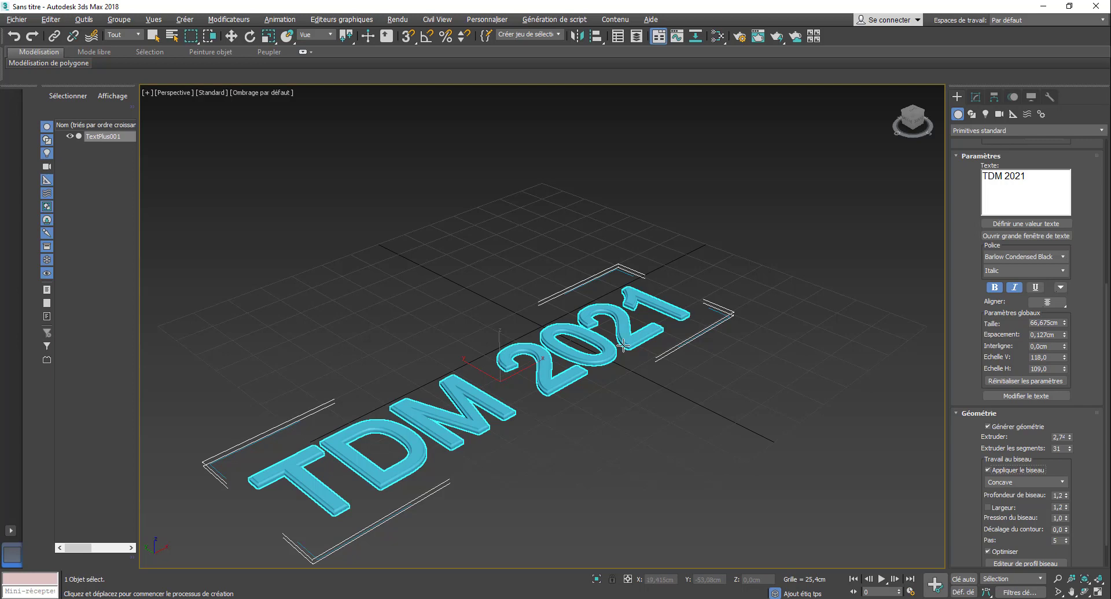
- Try the Convexe bevel preset on the text geometry
{"action": "scroll", "coordinate": [623, 345], "scroll_direction": "down", "scroll_amount": 3}
{"action": "scroll", "coordinate": [623, 345], "scroll_direction": "up", "scroll_amount": 2}
{"action": "scroll", "coordinate": [1090, 351], "scroll_direction": "down", "scroll_amount": 2}
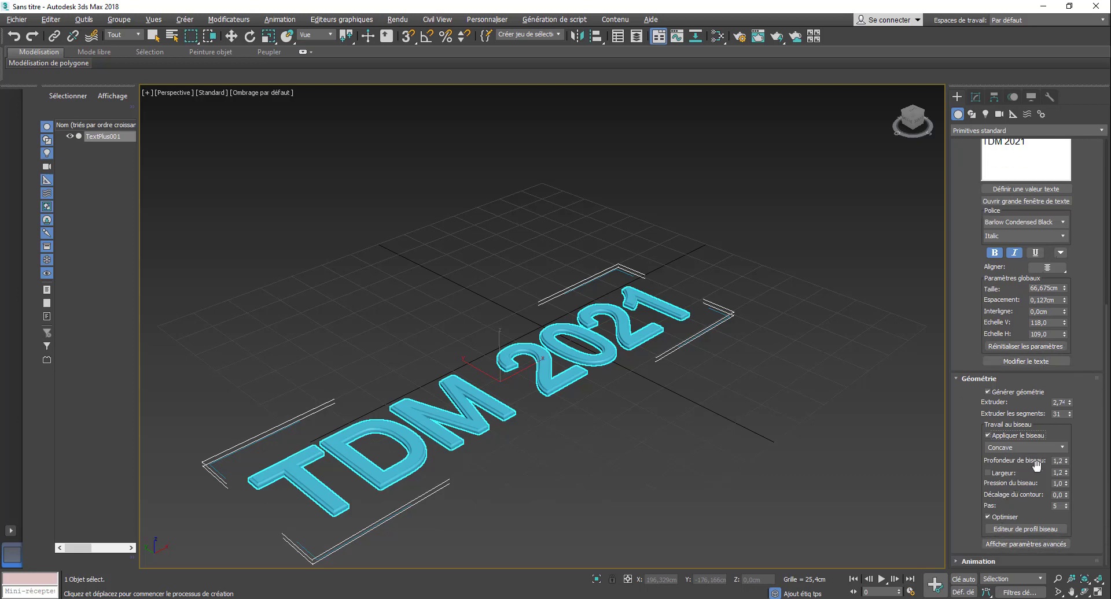
{"action": "left_click", "coordinate": [1060, 448]}
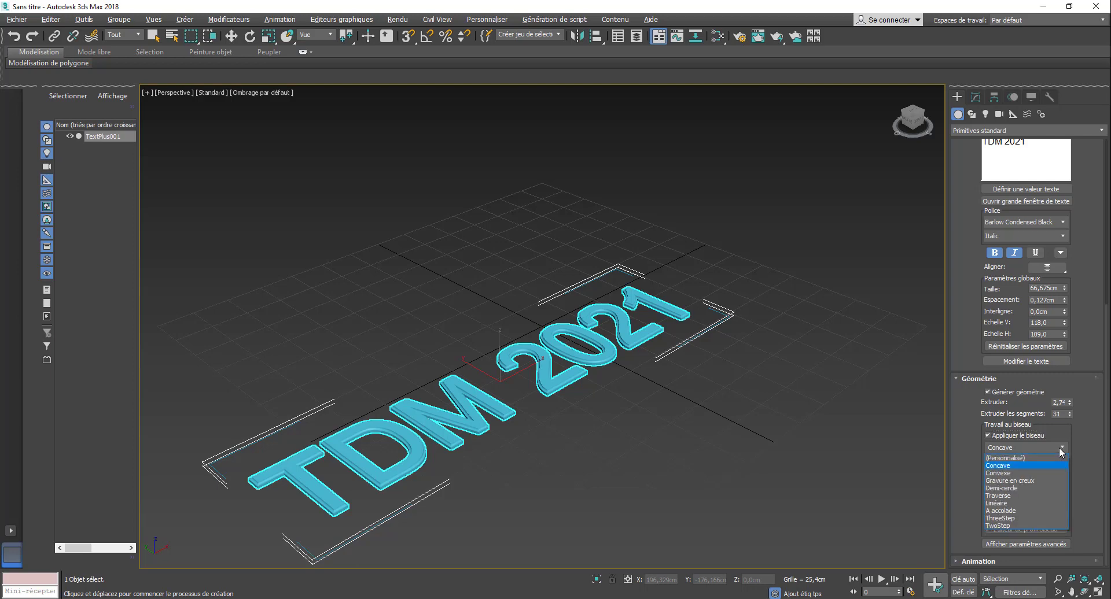
{"action": "left_click", "coordinate": [1032, 473]}
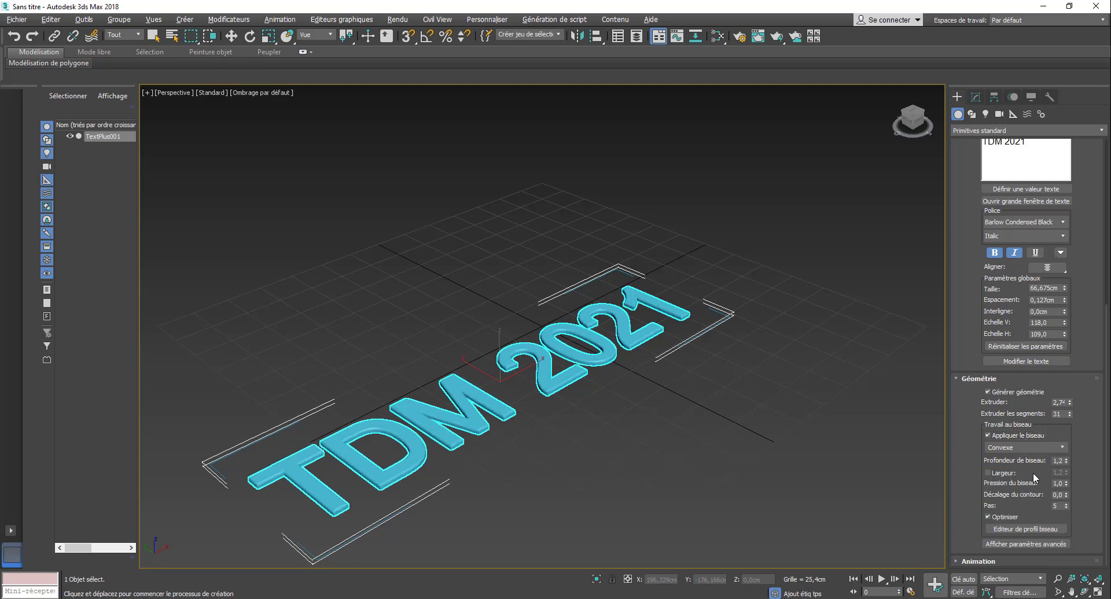
- Choose the Gravure en creux bevel preset and set the contour offset to about 0.1 cm
{"action": "left_click", "coordinate": [1063, 447]}
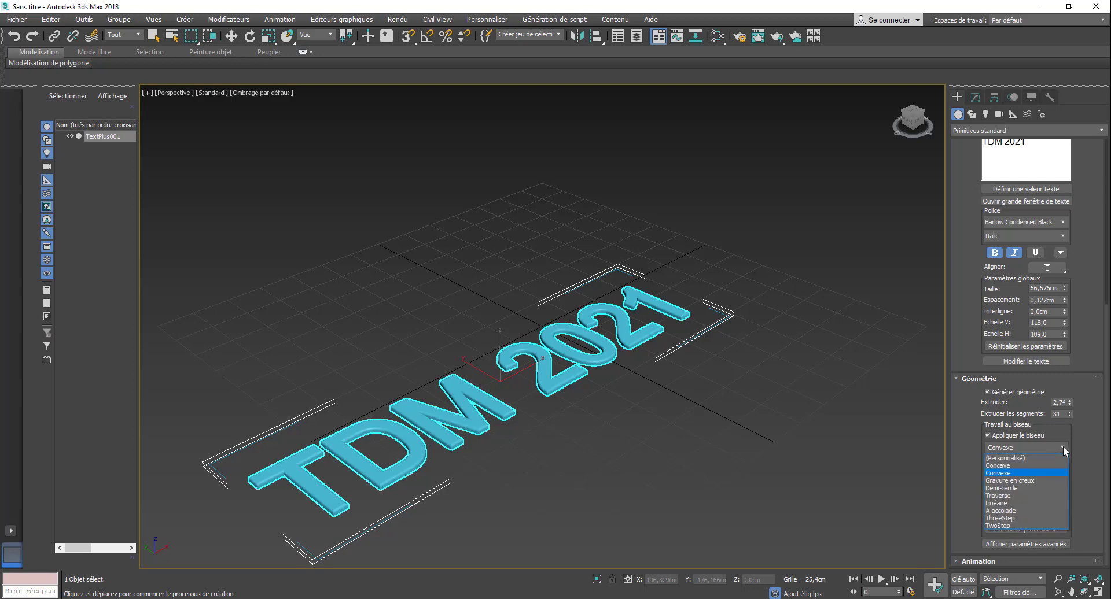
{"action": "left_click", "coordinate": [1034, 481]}
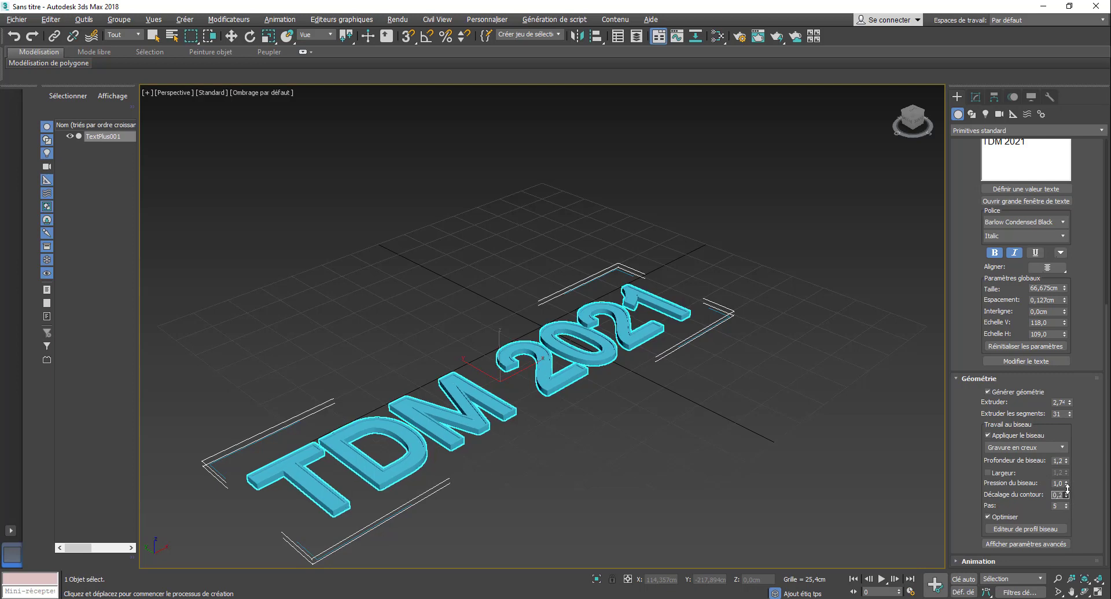
{"action": "mouse_move", "coordinate": [1066, 493]}
{"action": "left_mouse_down"}
{"action": "mouse_move", "coordinate": [1067, 473]}
{"action": "mouse_move", "coordinate": [1059, 493]}
{"action": "left_mouse_up"}
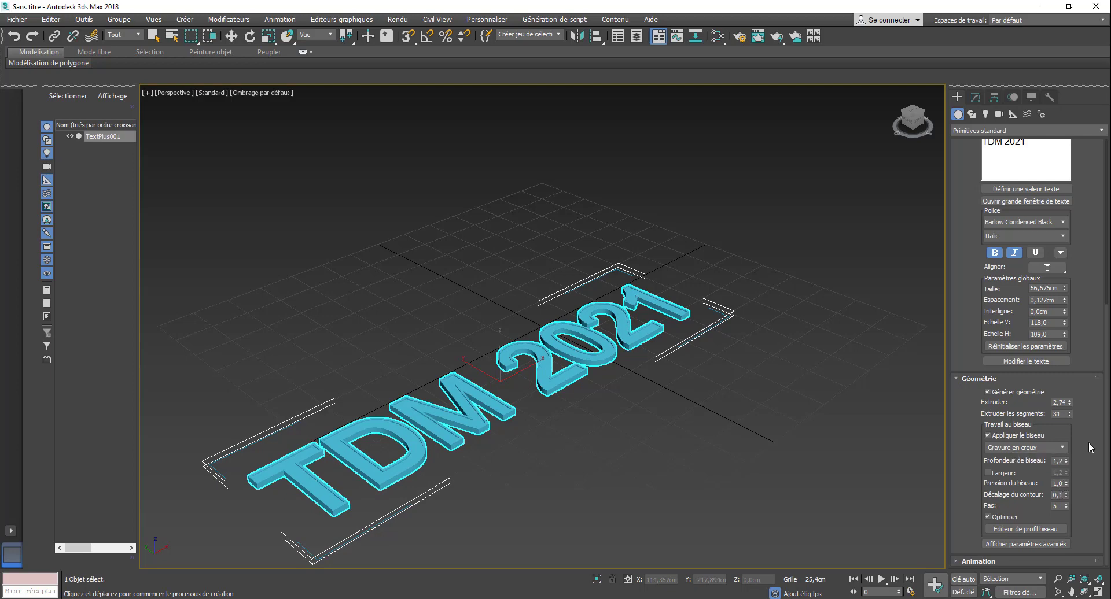
- Separate the text by character for animation using the Personnage option
{"action": "left_click", "coordinate": [1012, 562]}
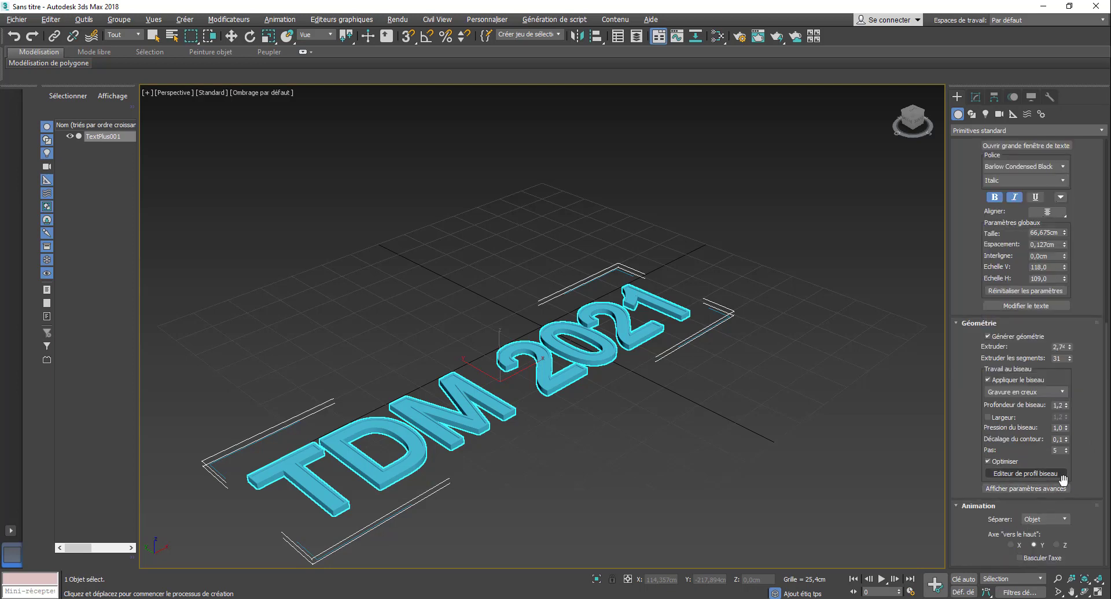
{"action": "left_click", "coordinate": [1065, 519]}
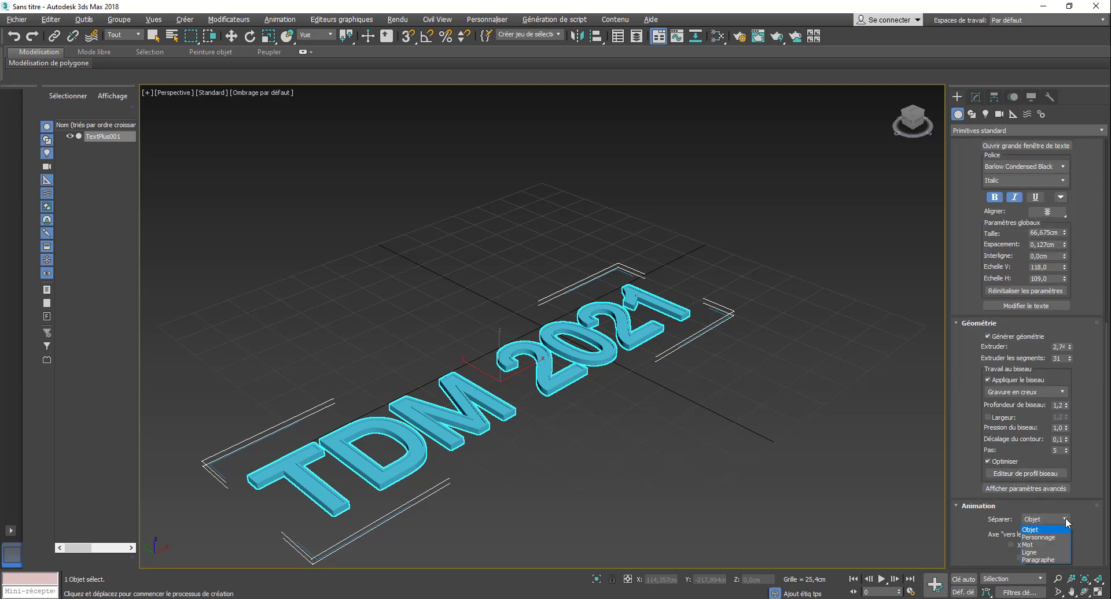
{"action": "left_click", "coordinate": [1041, 538]}
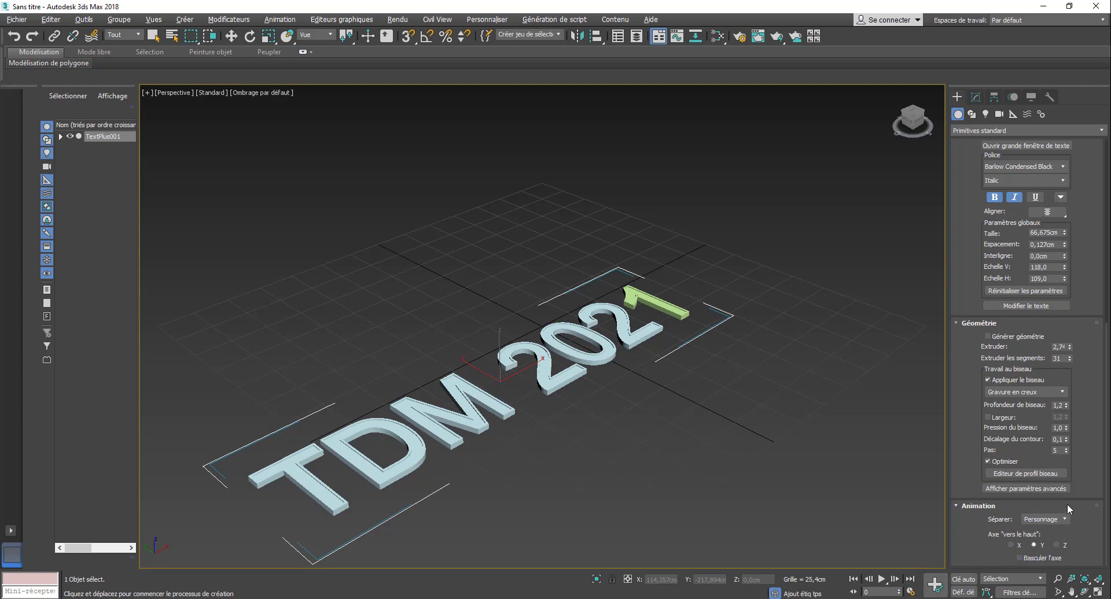
- Toggle the Adaptatif and Optimiser interpolation options on the text, restore both, and set the interpolation steps to 19
{"action": "scroll", "coordinate": [1067, 504], "scroll_direction": "up", "scroll_amount": 5}
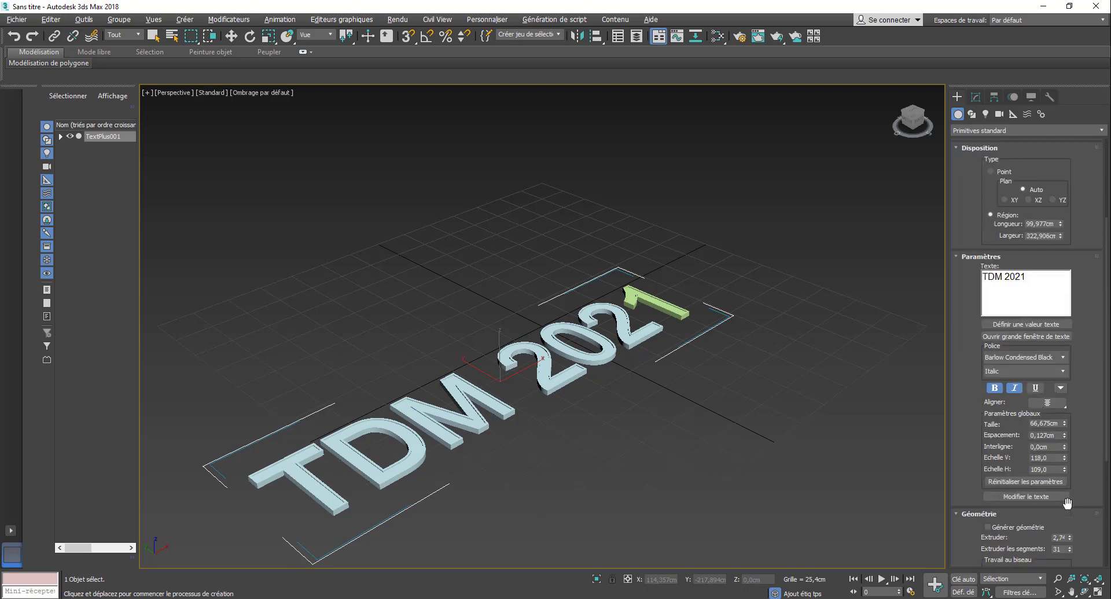
{"action": "scroll", "coordinate": [1068, 504], "scroll_direction": "up", "scroll_amount": 4}
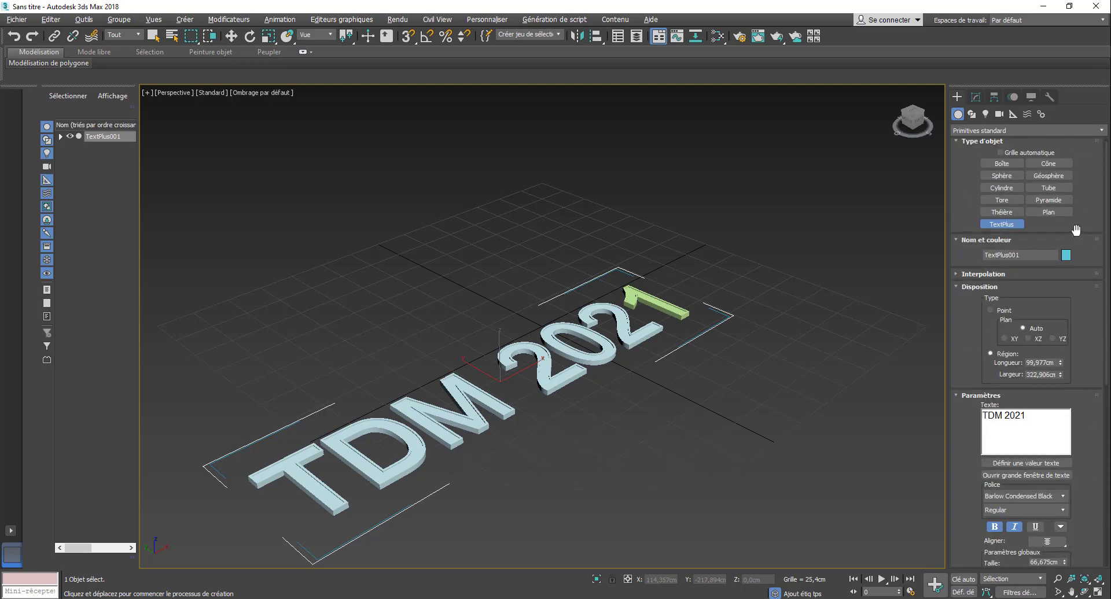
{"action": "left_click", "coordinate": [1046, 274]}
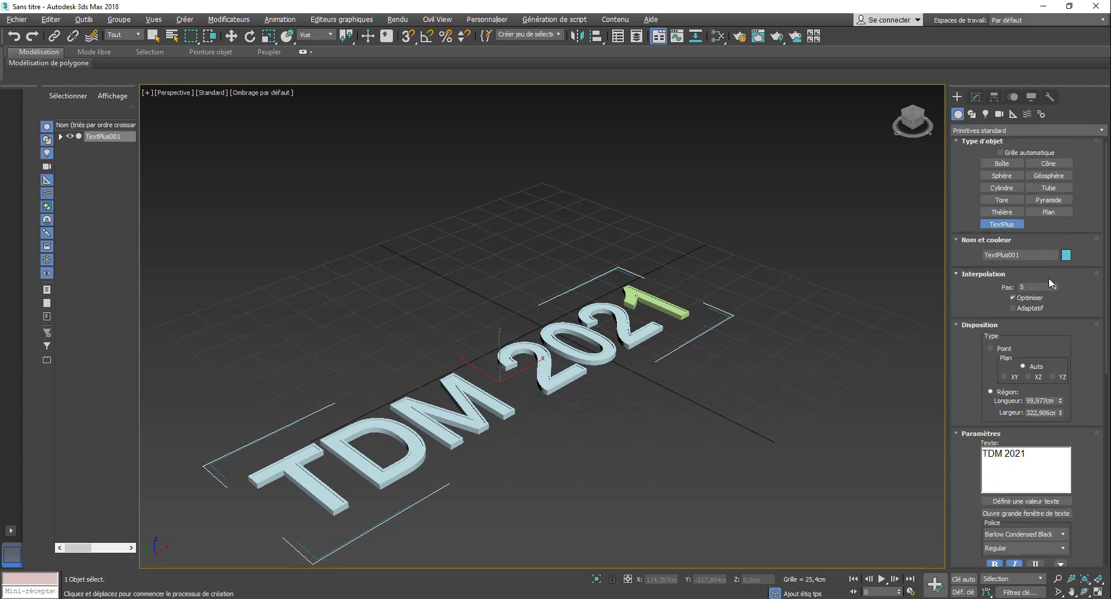
{"action": "left_click", "coordinate": [1011, 308]}
{"action": "left_click", "coordinate": [1012, 309]}
{"action": "left_click", "coordinate": [1013, 299]}
{"action": "left_click", "coordinate": [1013, 299]}
{"action": "left_click_drag", "start_coordinate": [1054, 286], "coordinate": [1055, 278]}
{"action": "scroll", "coordinate": [1074, 296], "scroll_direction": "down", "scroll_amount": 5}
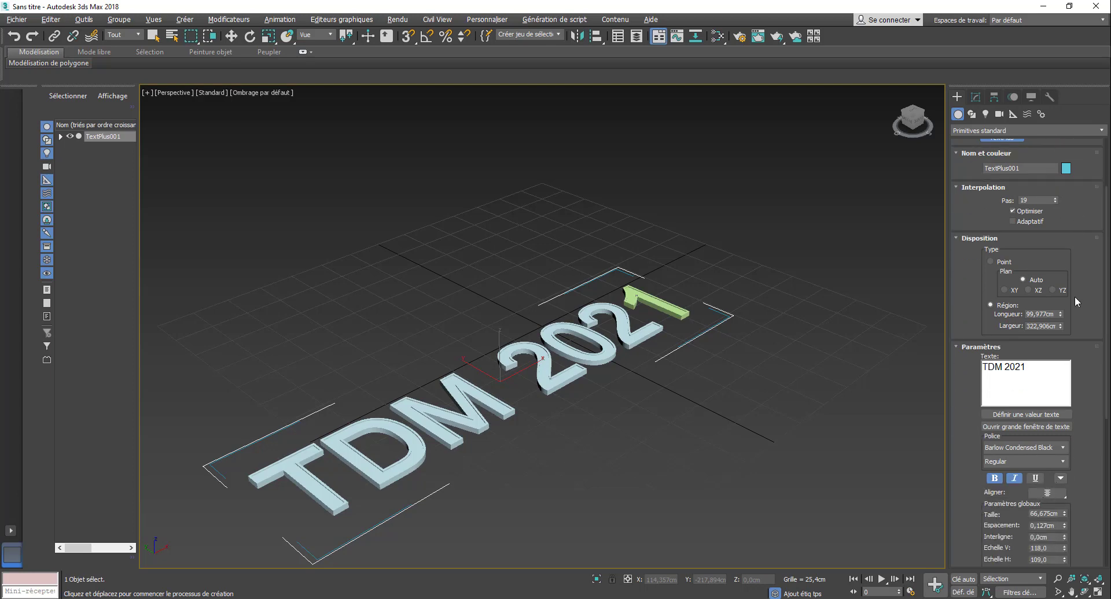
{"action": "scroll", "coordinate": [1074, 297], "scroll_direction": "down", "scroll_amount": 3}
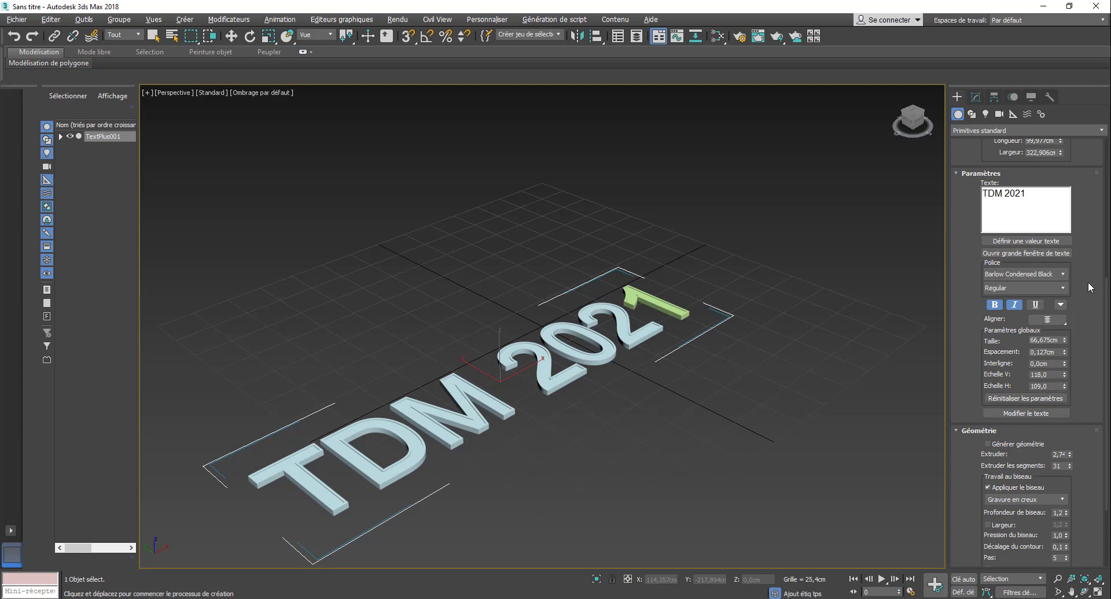
{"action": "scroll", "coordinate": [1088, 283], "scroll_direction": "down", "scroll_amount": 2}
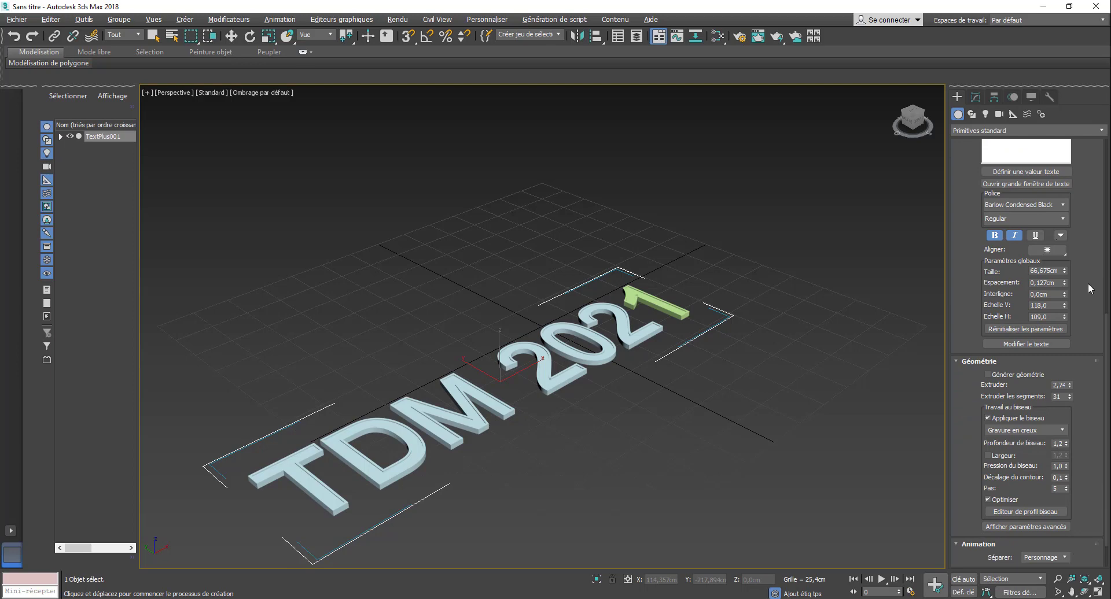